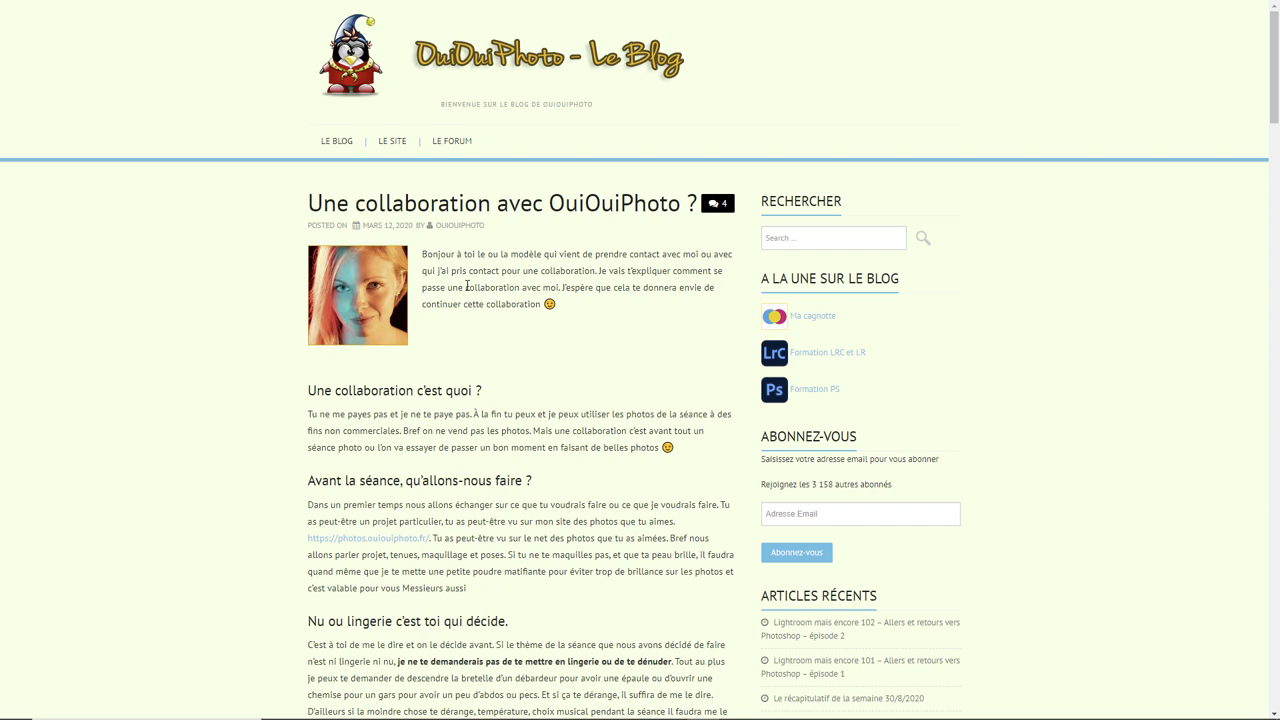
Step: Scroll down through the collaboration article's sections and retouching examples, then back up
scroll(476, 282, "down", 2)
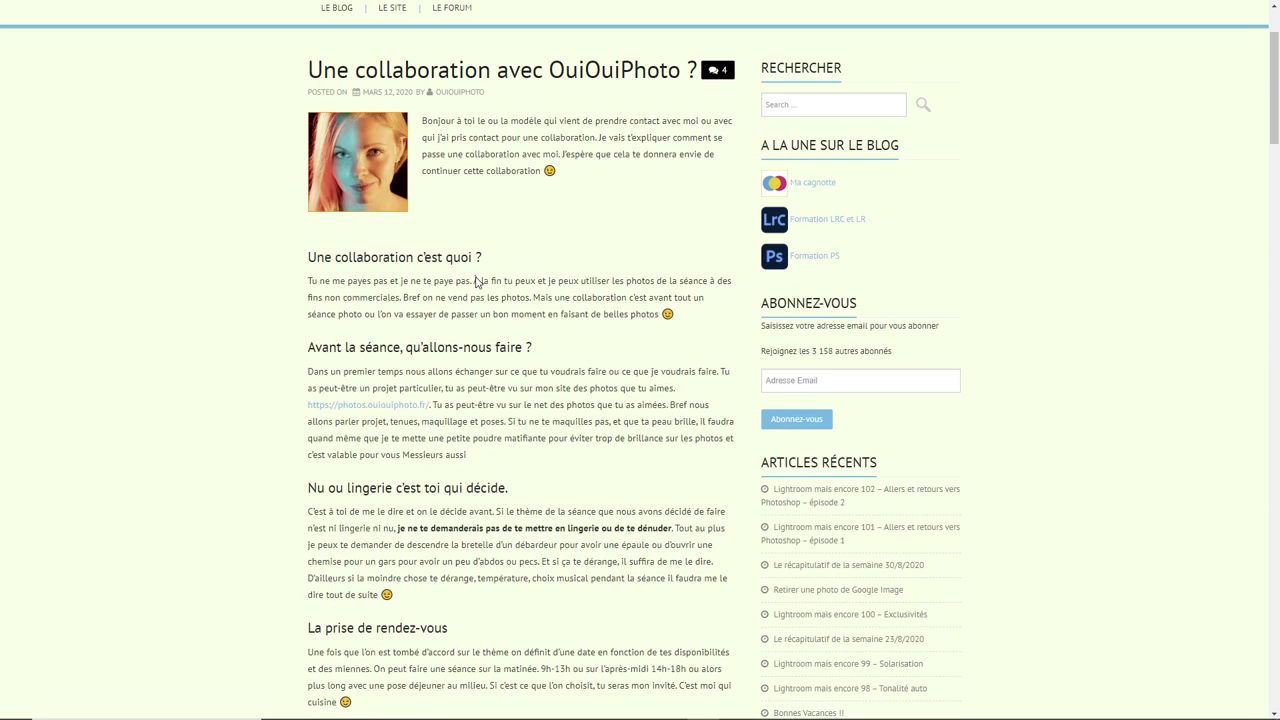
scroll(580, 292, "down", 2)
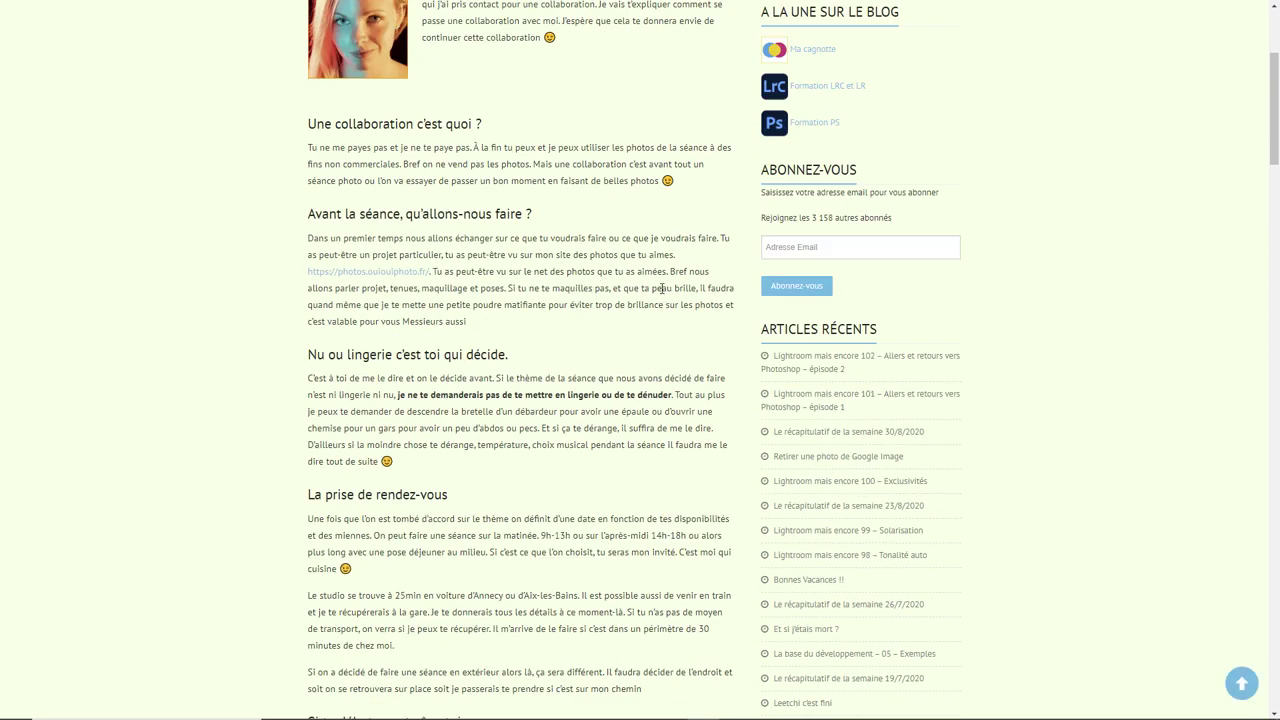
scroll(660, 288, "down", 2)
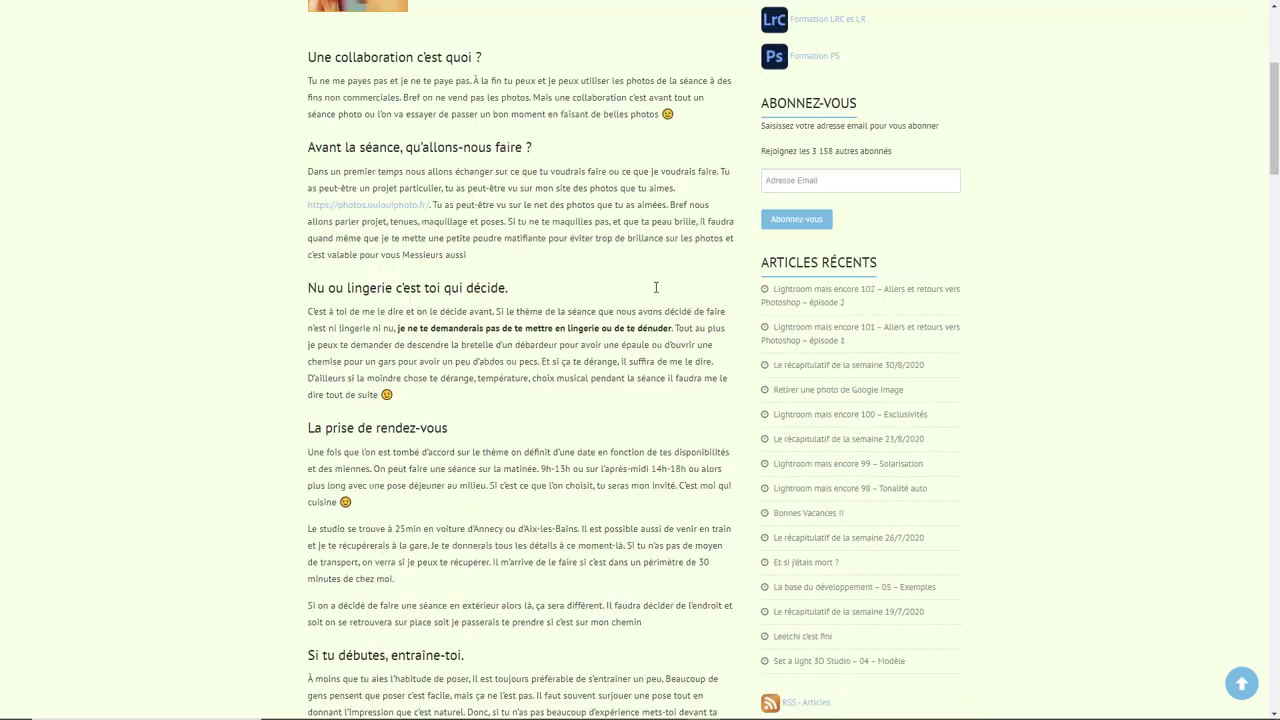
scroll(589, 303, "down", 2)
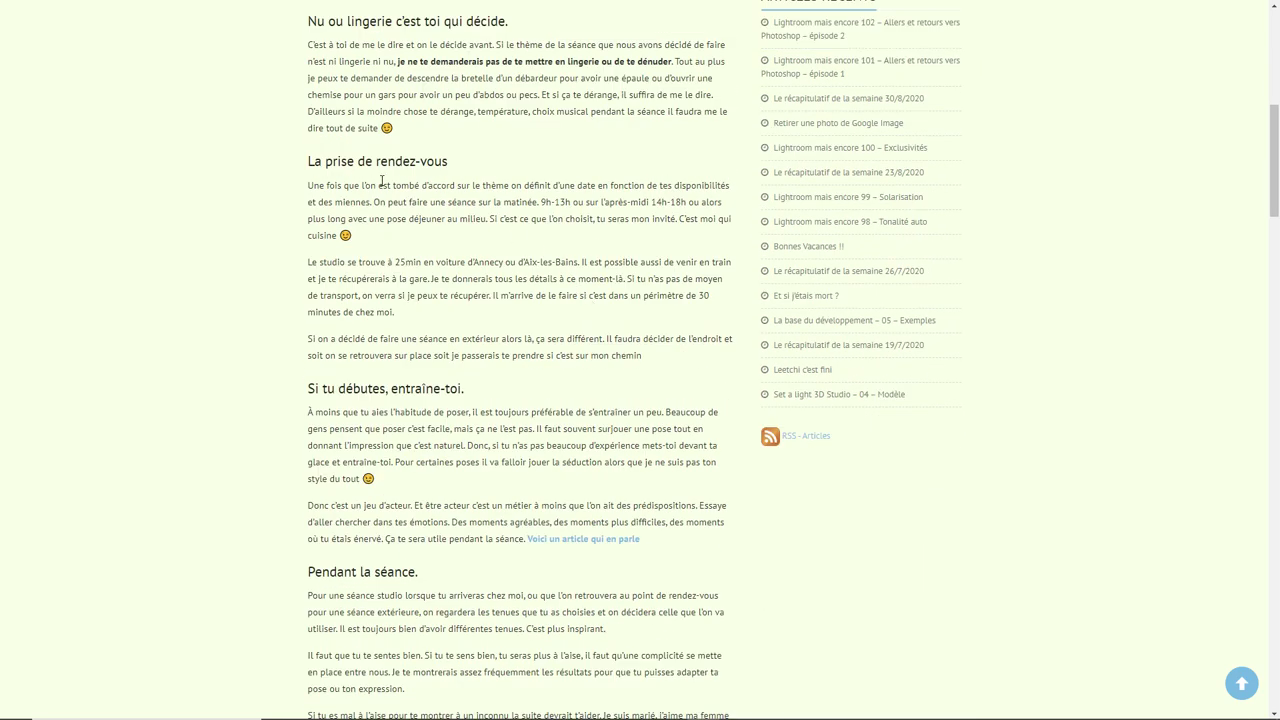
scroll(551, 343, "down", 1)
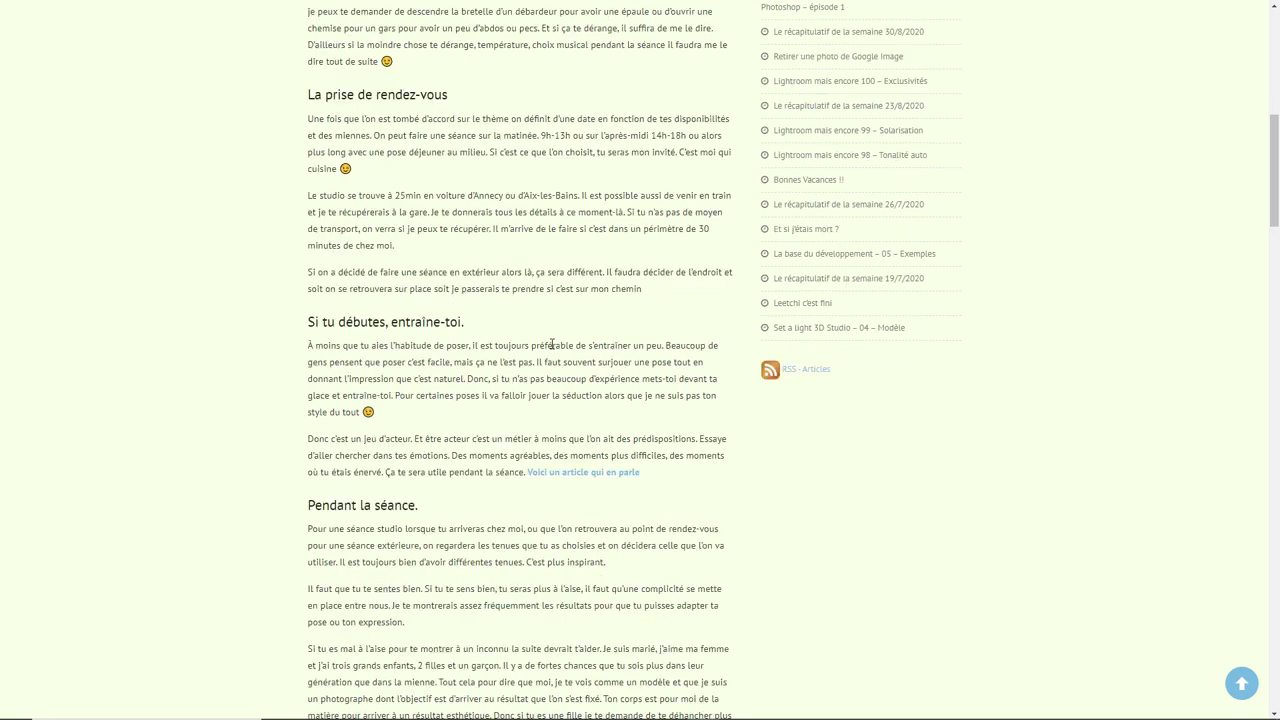
scroll(553, 370, "down", 3)
scroll(528, 393, "down", 3)
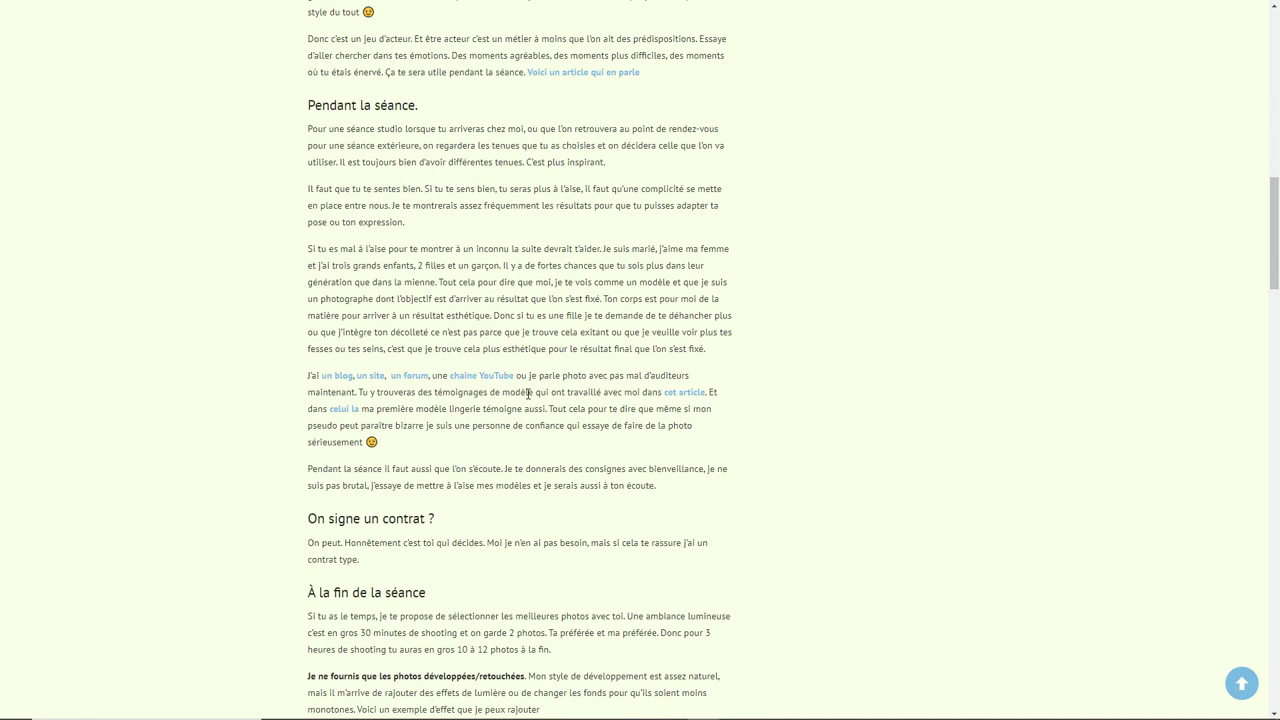
scroll(528, 393, "down", 3)
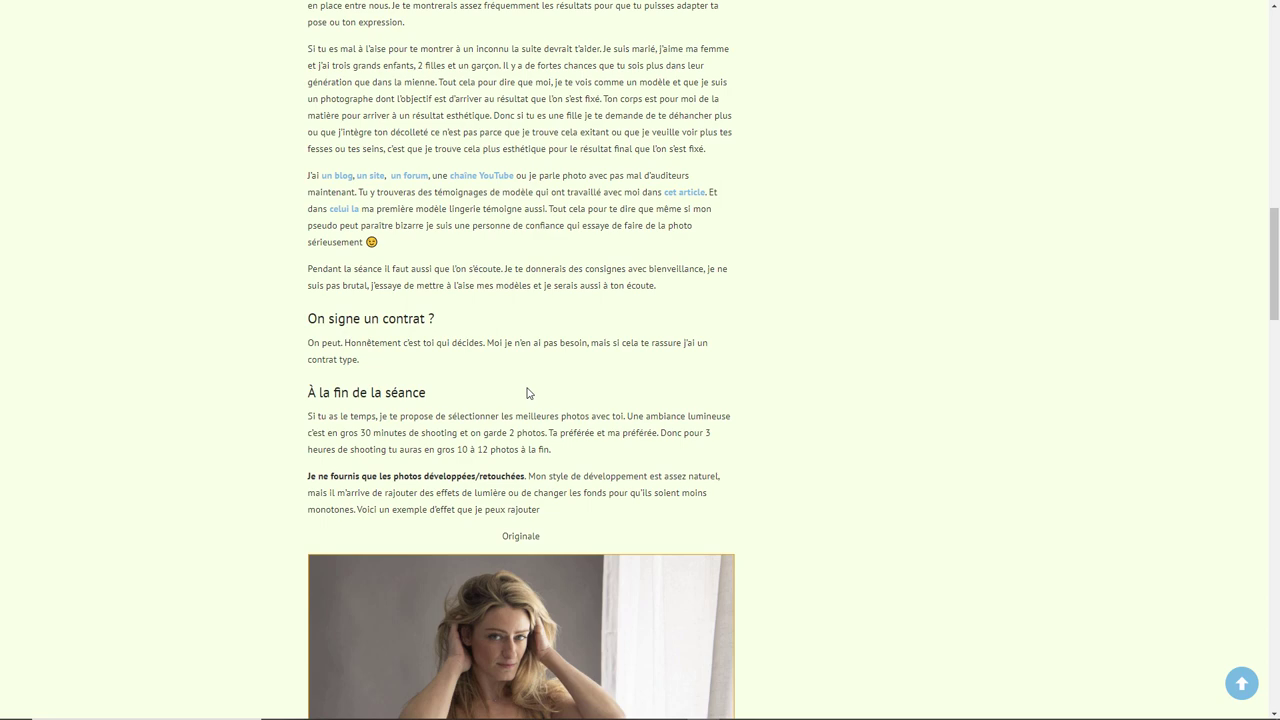
scroll(529, 372, "down", 3)
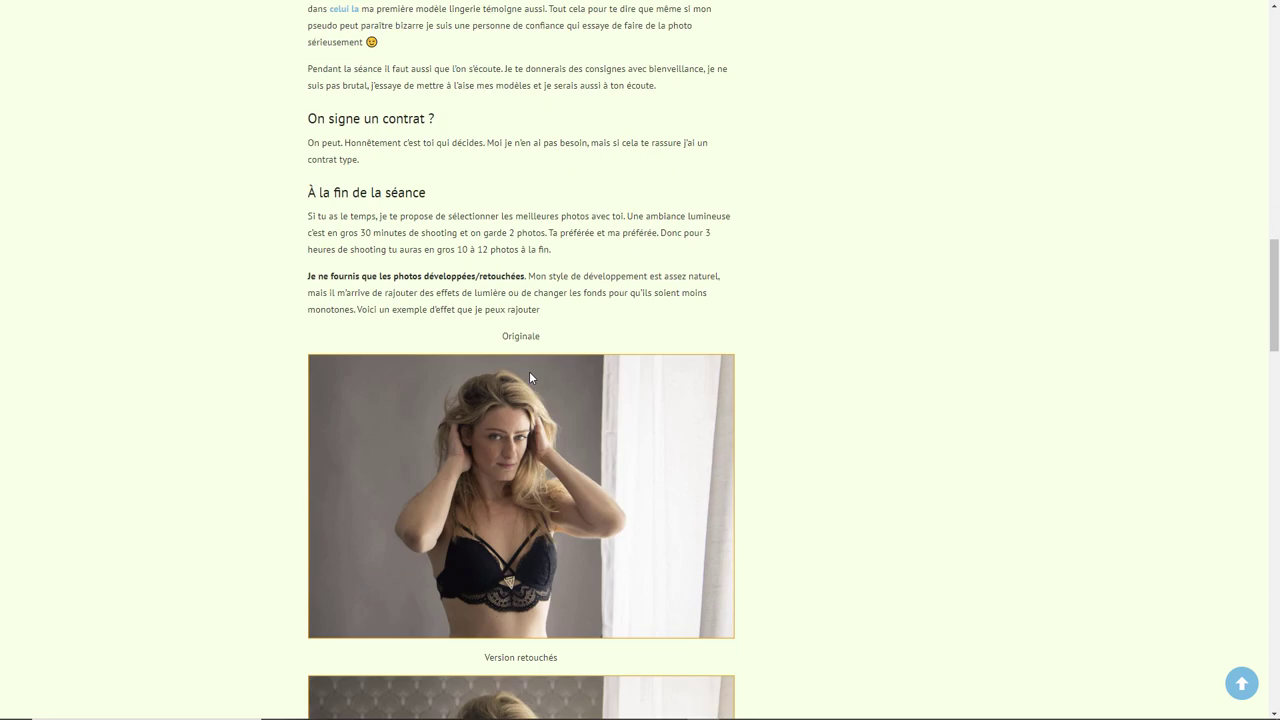
scroll(540, 360, "down", 1)
scroll(545, 352, "down", 1)
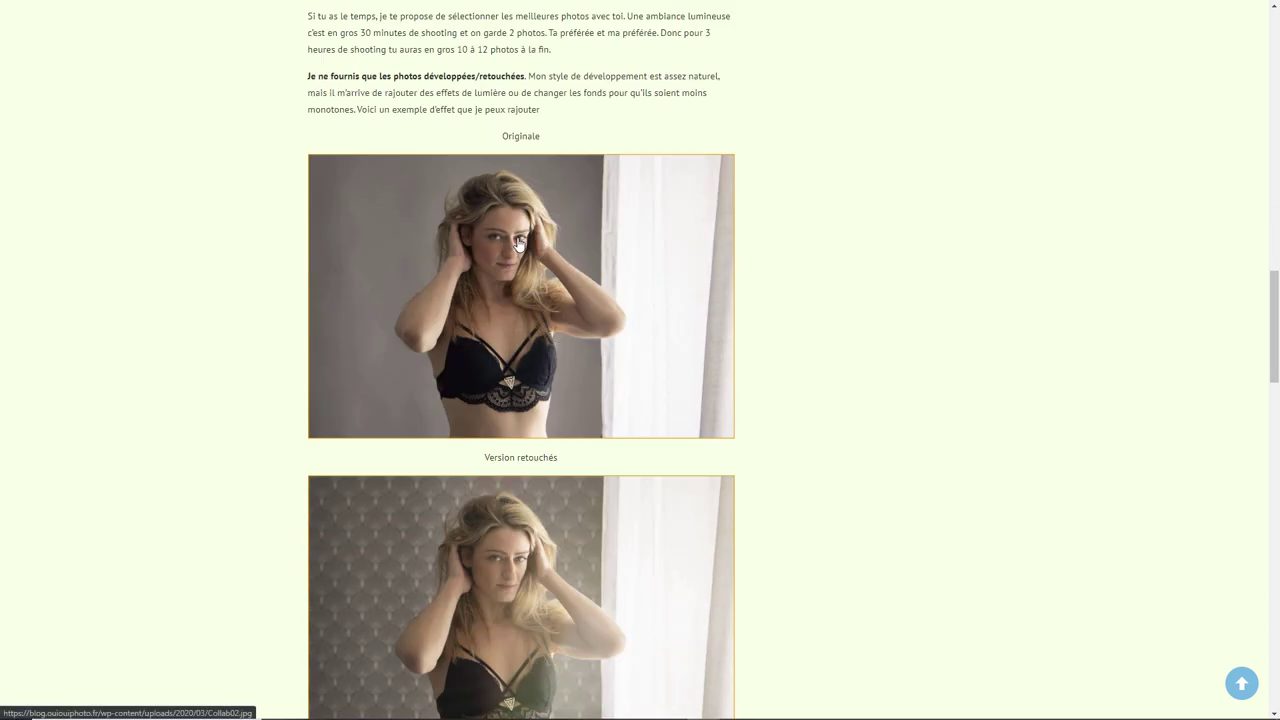
scroll(610, 412, "down", 3)
scroll(634, 411, "down", 1)
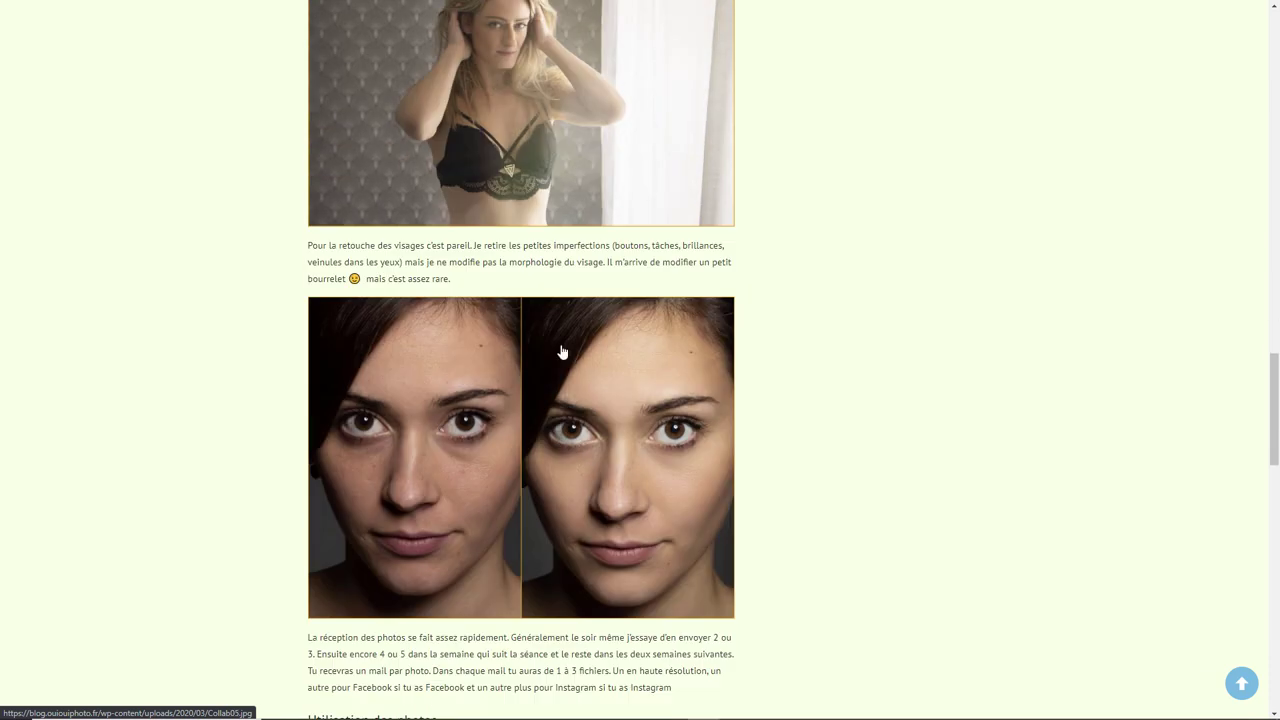
scroll(572, 349, "down", 2)
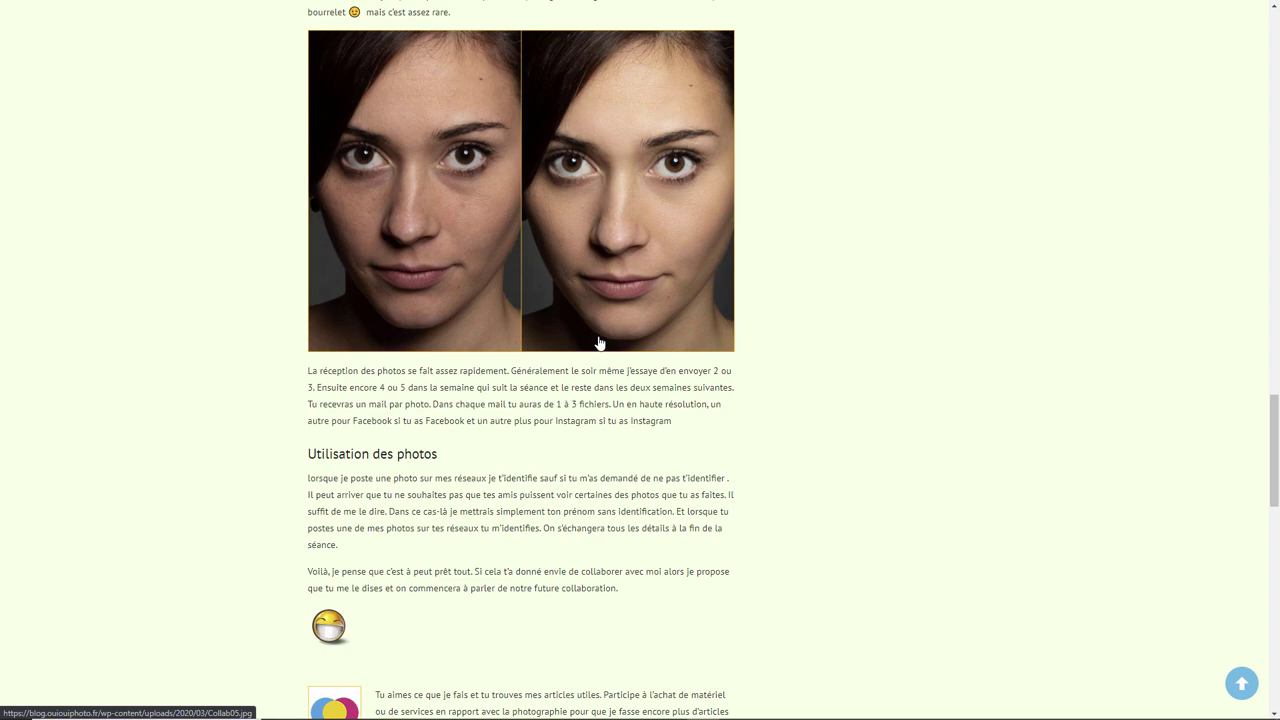
scroll(637, 295, "up", 2)
scroll(637, 295, "up", 4)
scroll(641, 292, "up", 3)
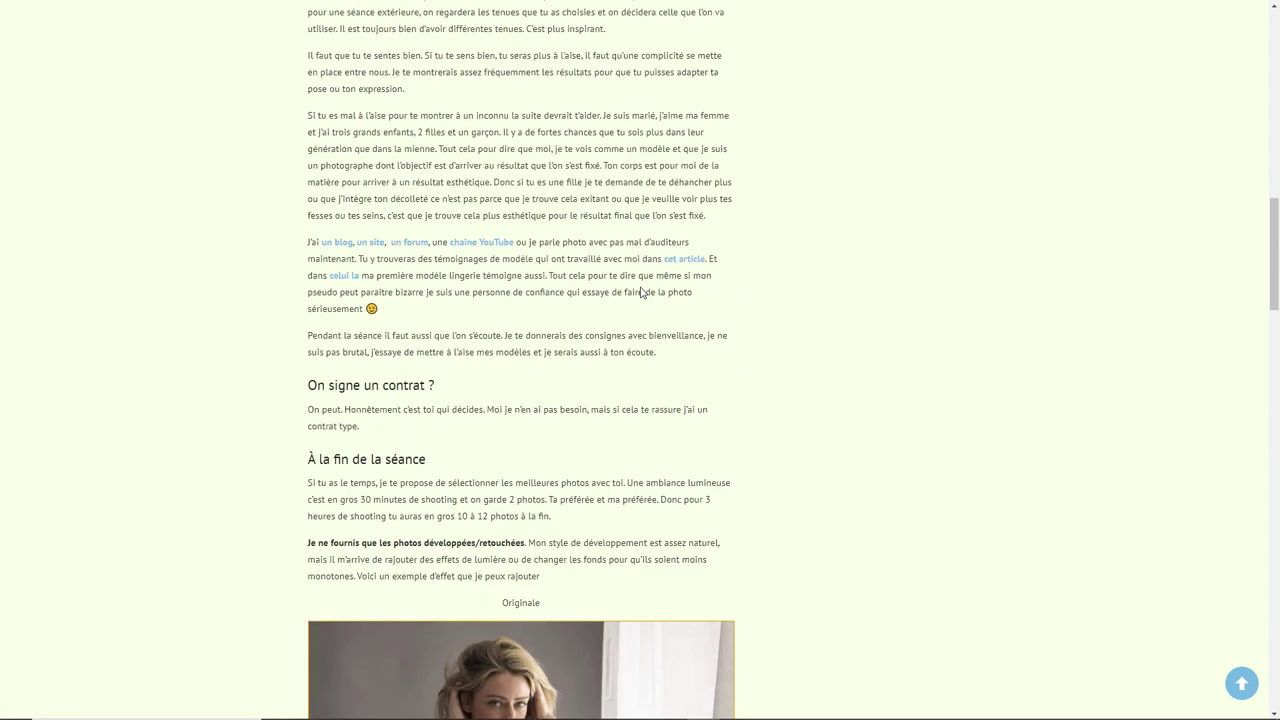
scroll(641, 292, "up", 2)
scroll(641, 292, "up", 2)
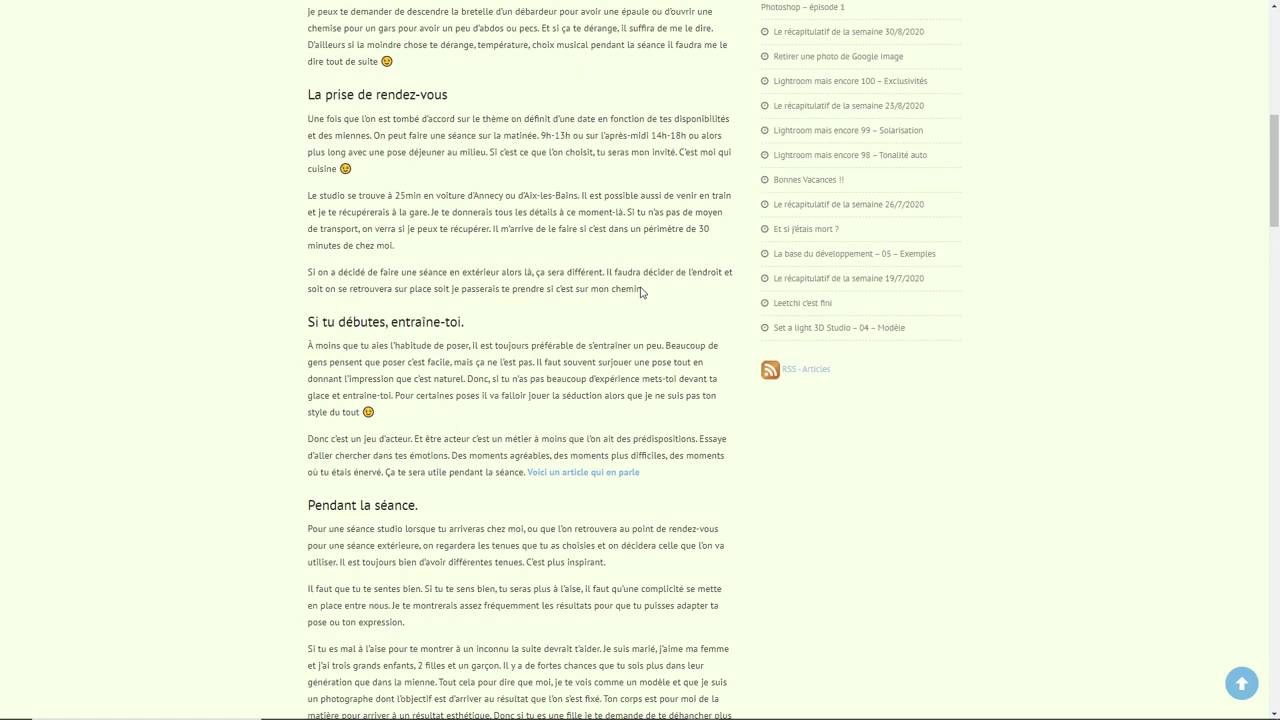
scroll(641, 292, "up", 3)
scroll(641, 292, "up", 2)
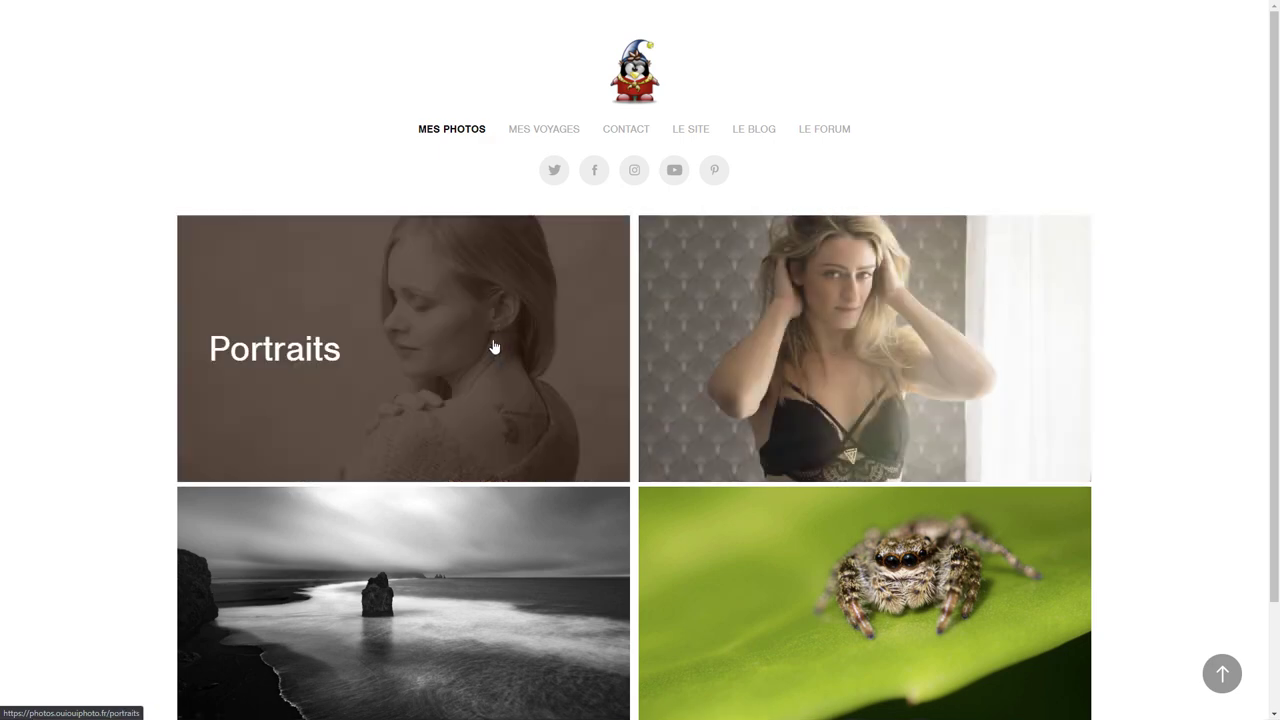
Step: Open the Portraits tile on the Mes Photos page
left_click(496, 344)
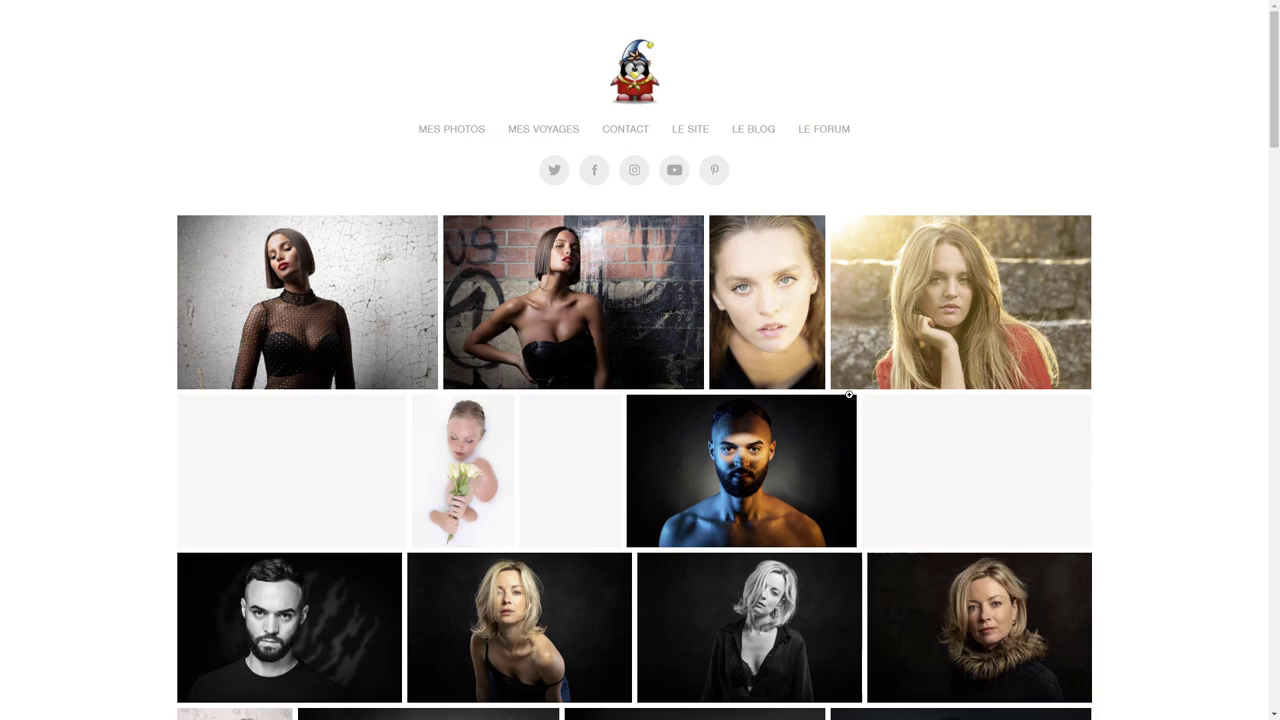
Step: Browse the Nu-Lingerie gallery from Mes Photos, then return to the category overview
left_click(465, 134)
left_click(808, 338)
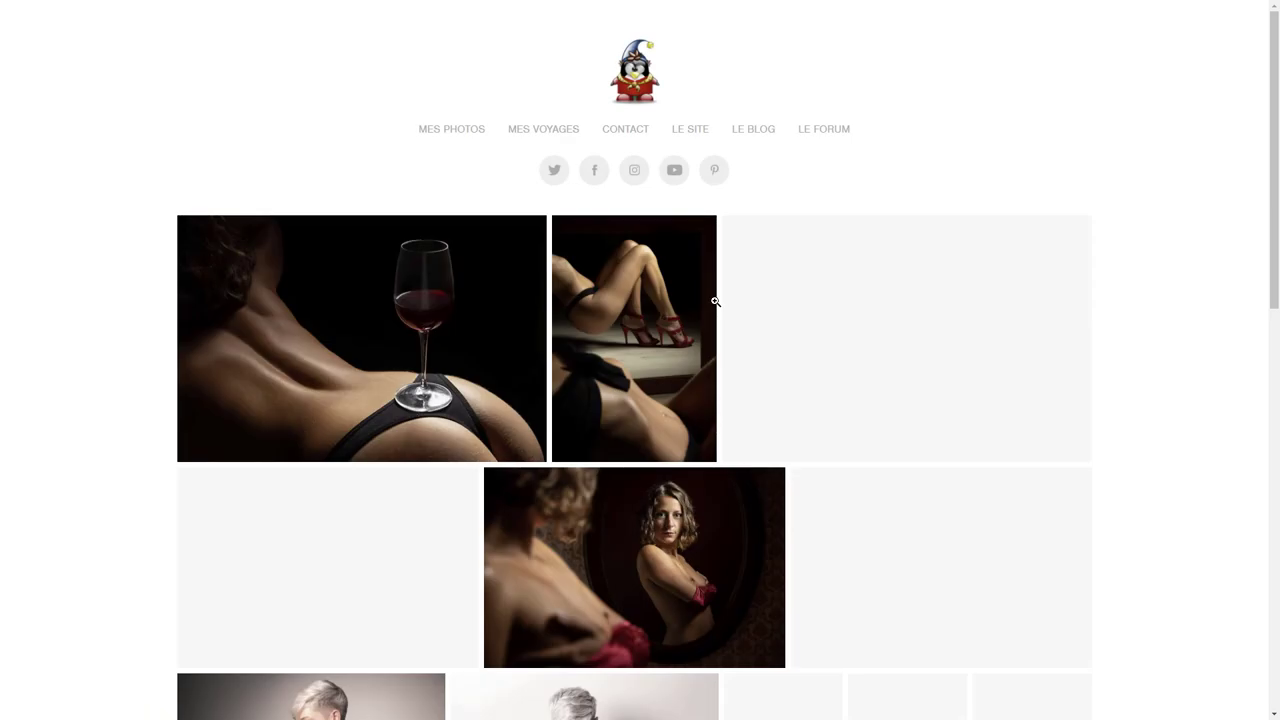
scroll(706, 271, "down", 2)
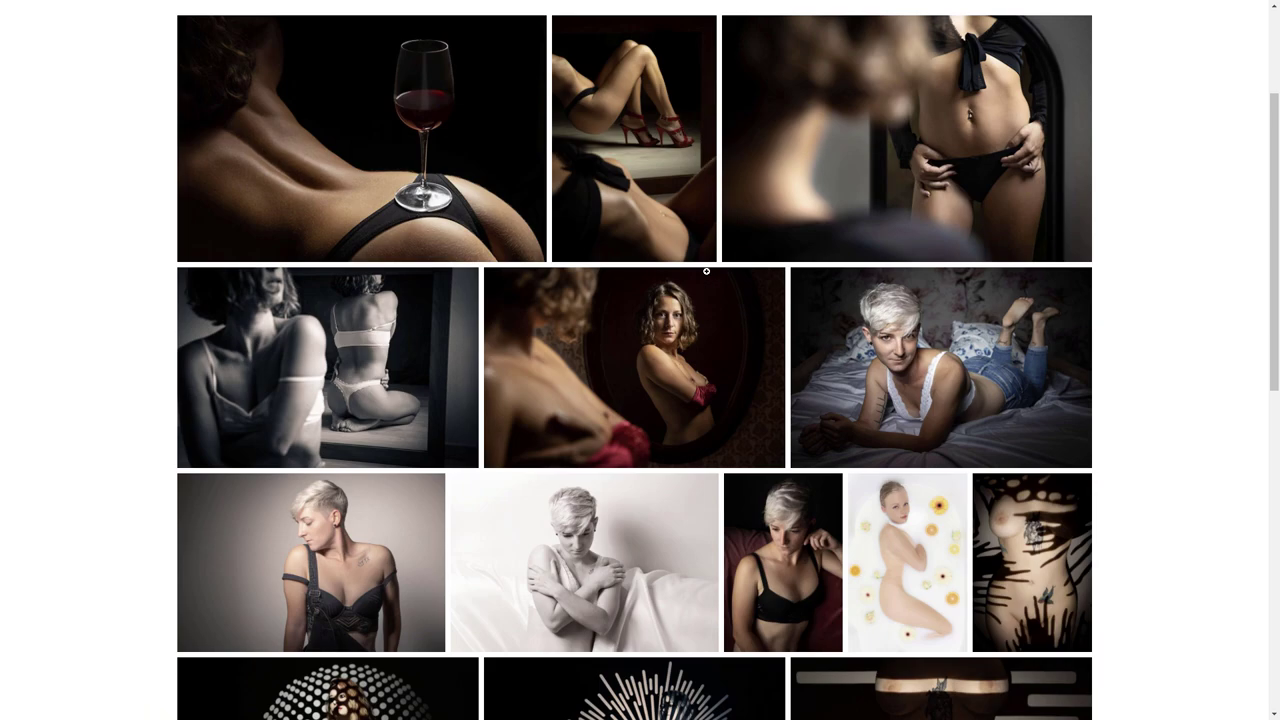
scroll(706, 271, "up", 2)
left_click(468, 132)
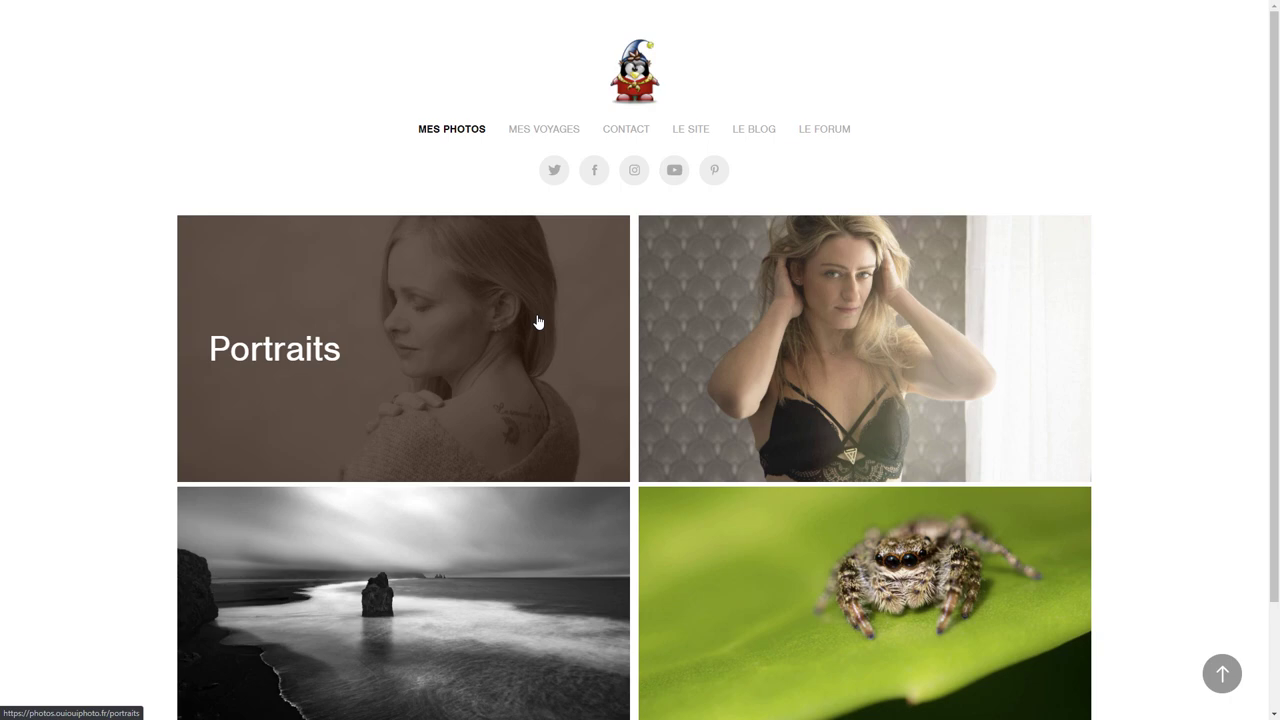
Step: Reopen the Portraits tile on the Mes Photos page
left_click(538, 321)
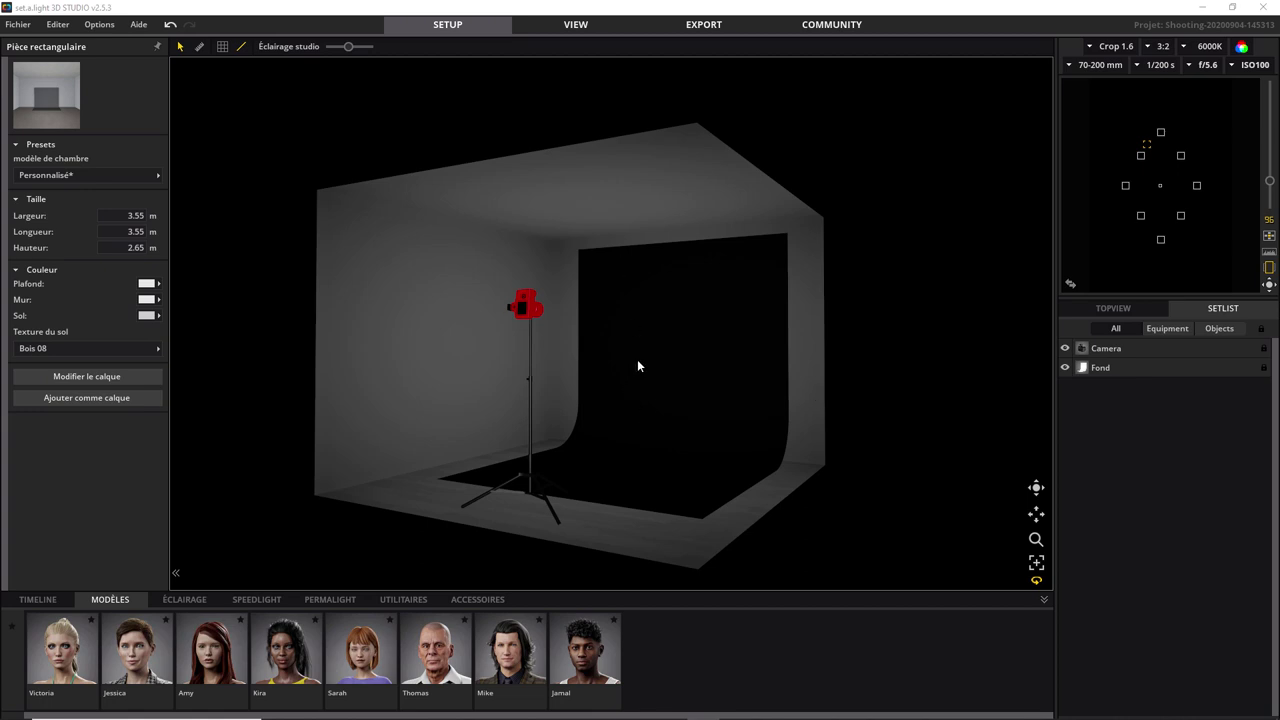
Step: Select the Jamal model in the Modèles bar
left_click(582, 660)
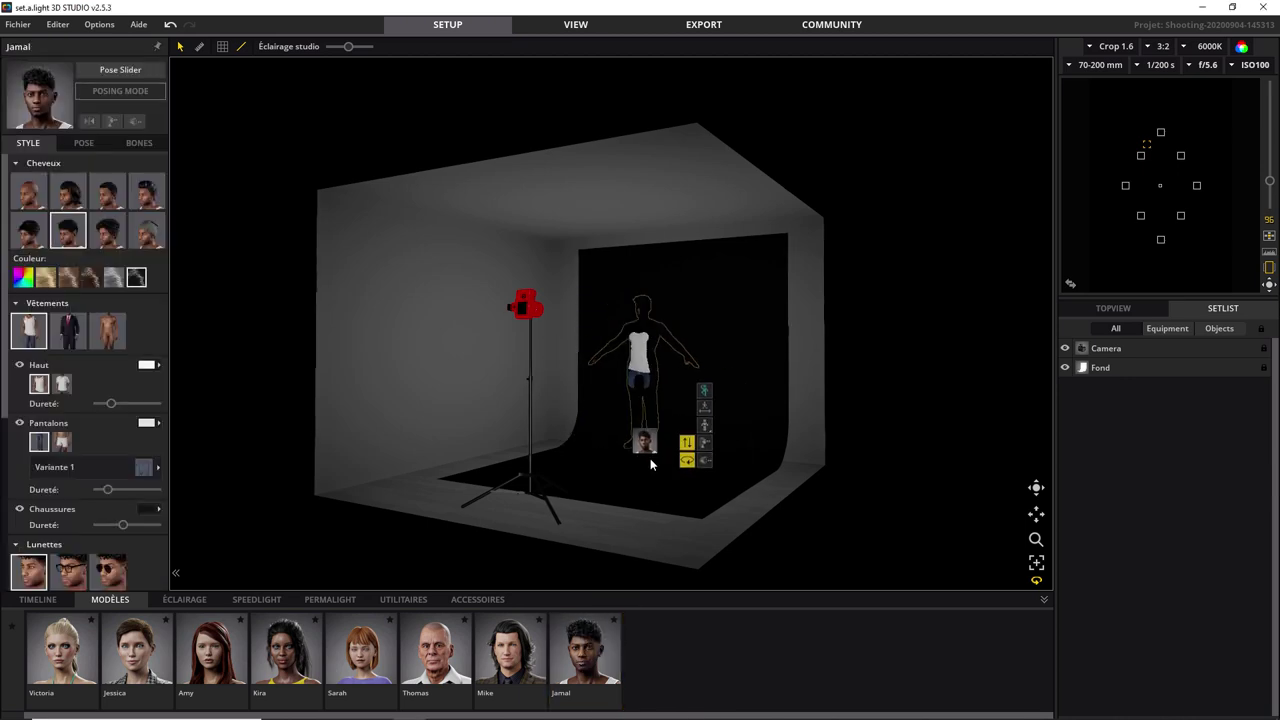
Step: Place Jamal in the centre of the studio and give him the second, lighter skin tone
left_click_drag(582, 660, 642, 472)
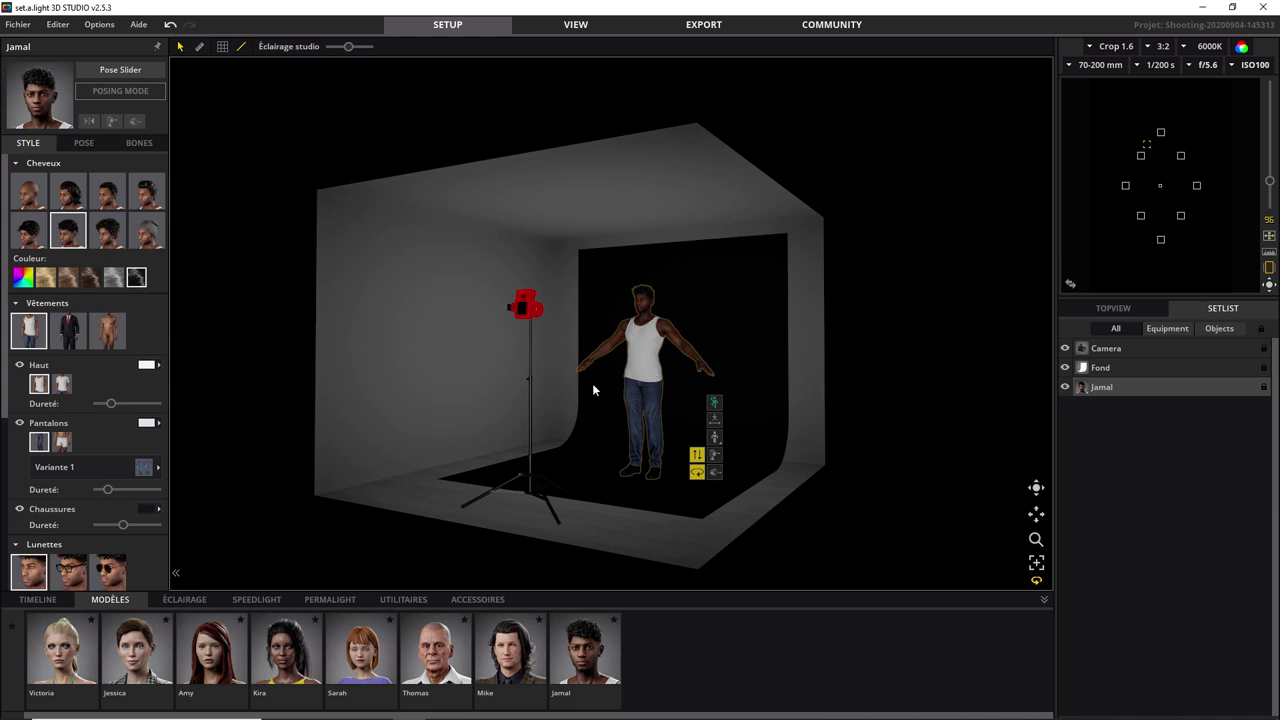
scroll(92, 449, "down", 1)
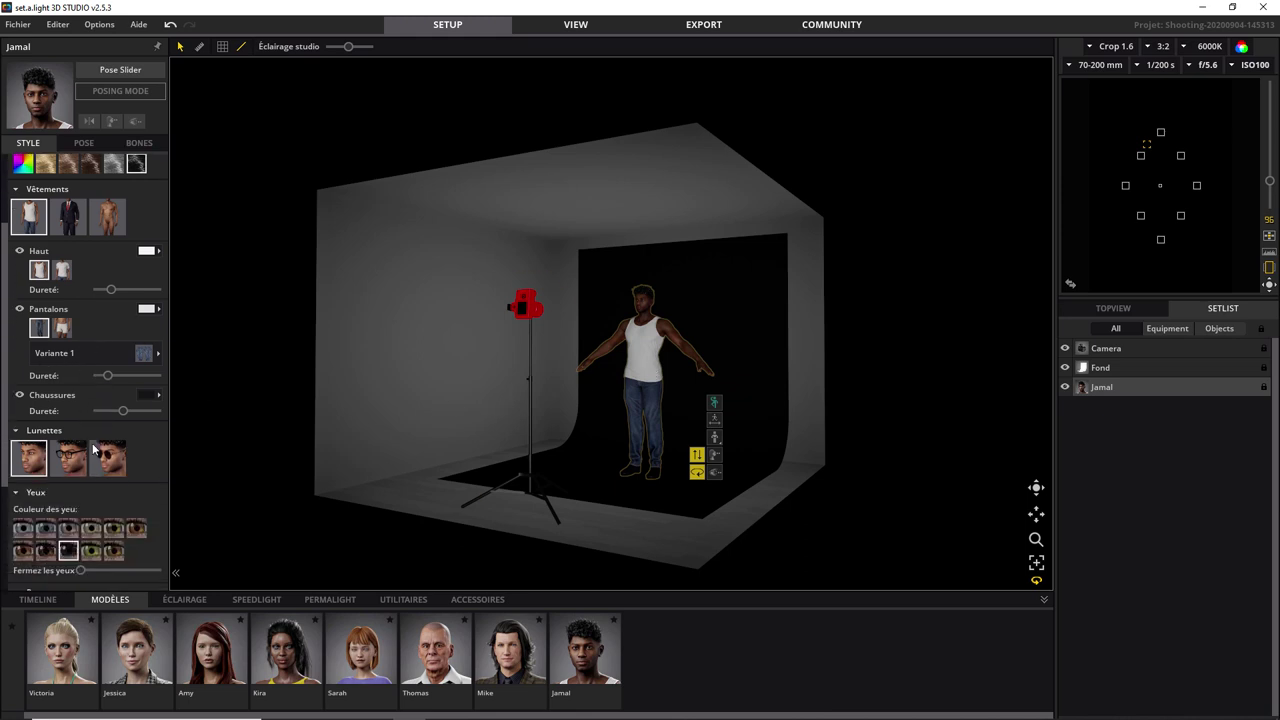
scroll(95, 449, "down", 1)
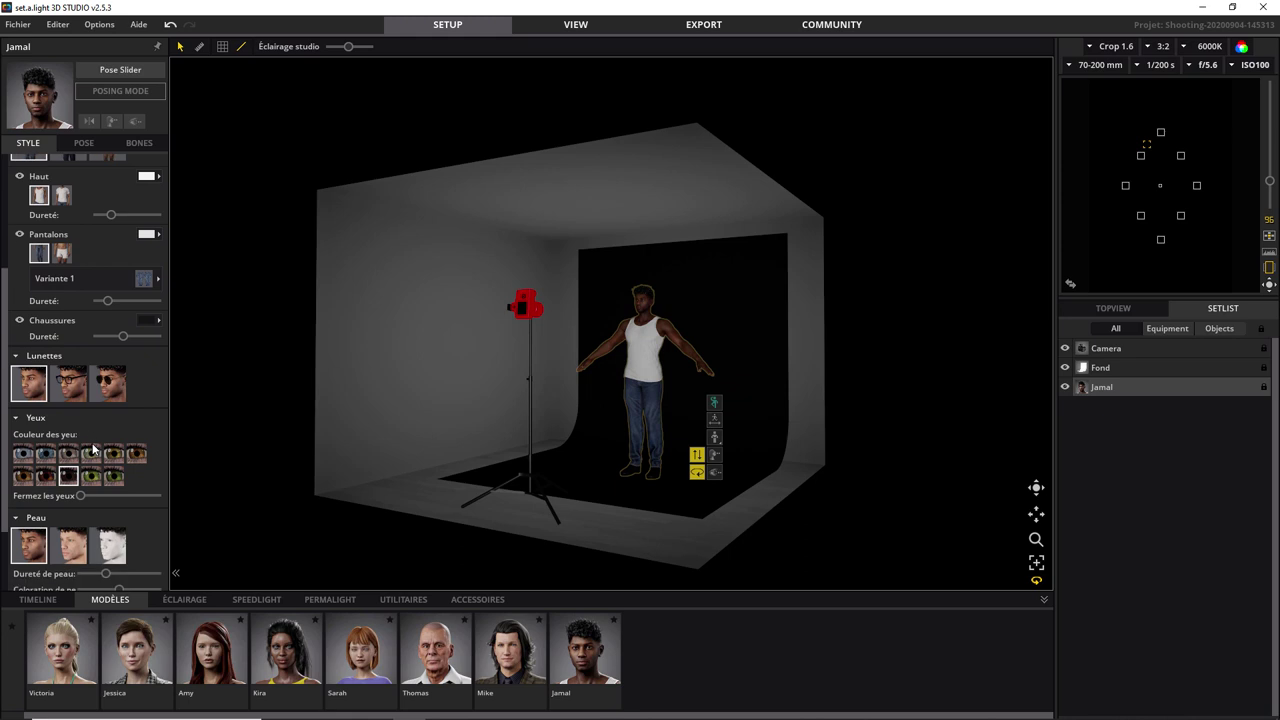
left_click(83, 541)
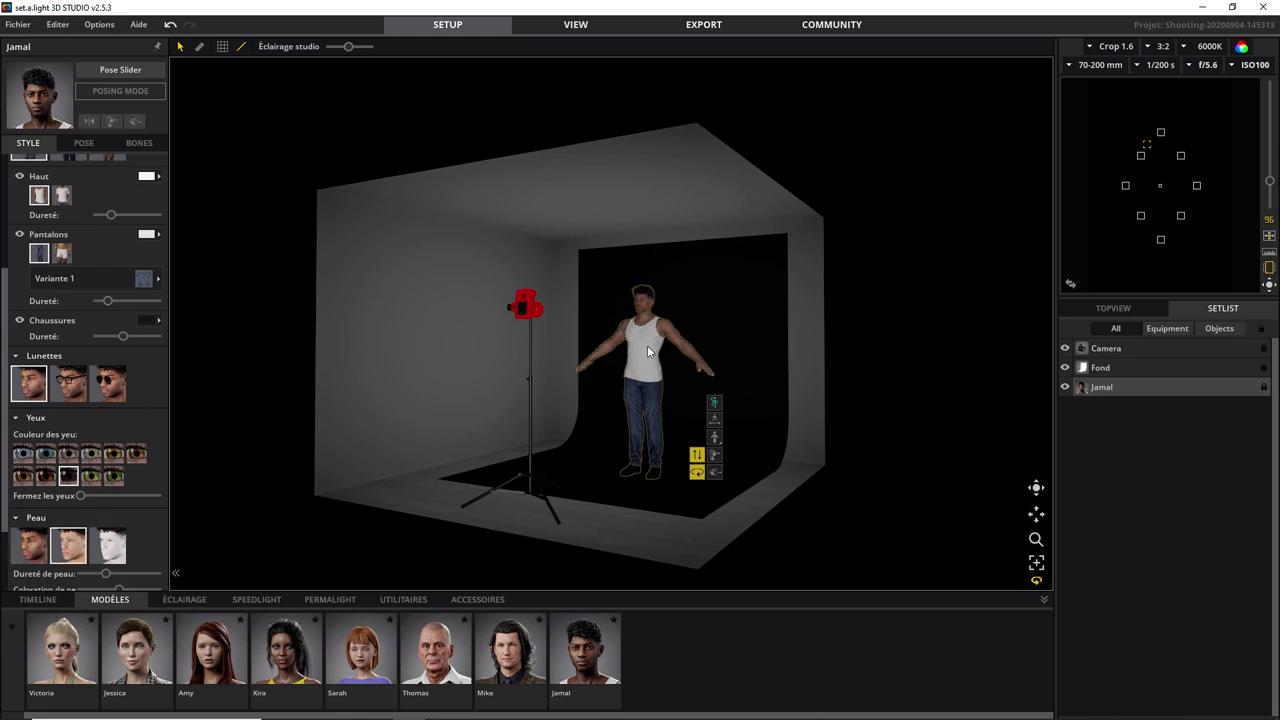
Step: Dress Jamal in the suit outfit with the jacket and red tie hidden
scroll(107, 251, "up", 1)
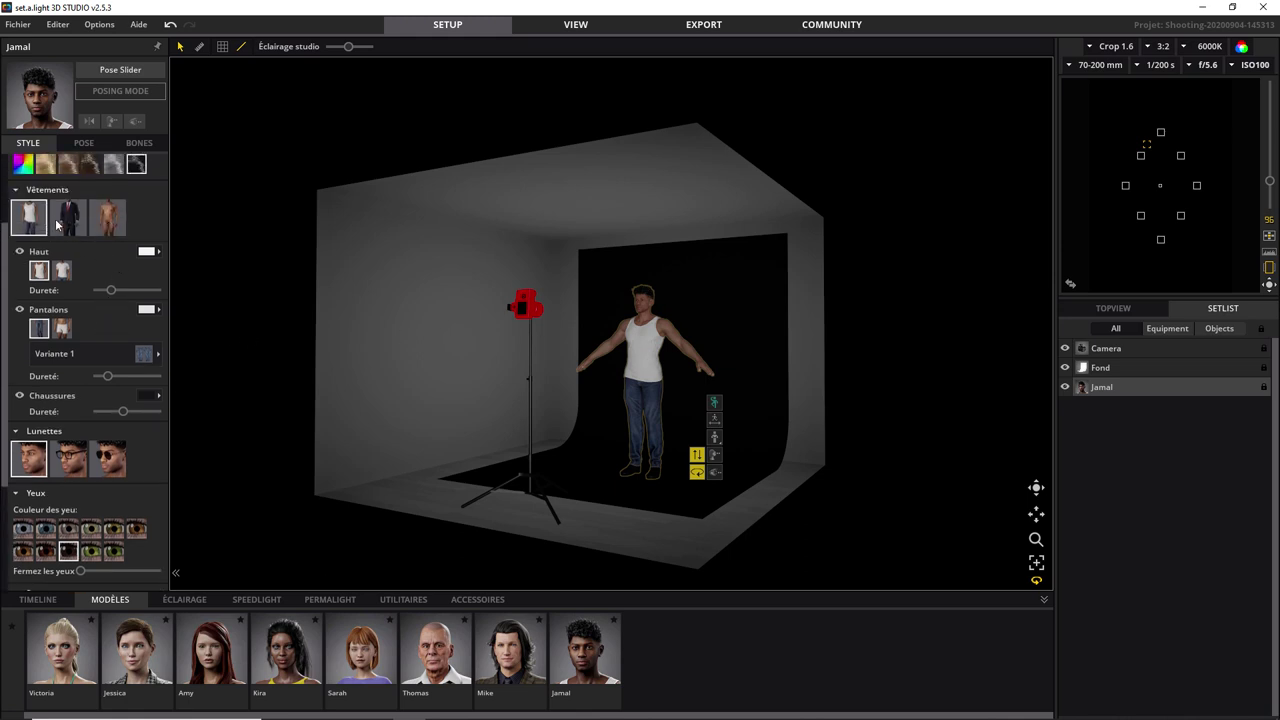
left_click(67, 227)
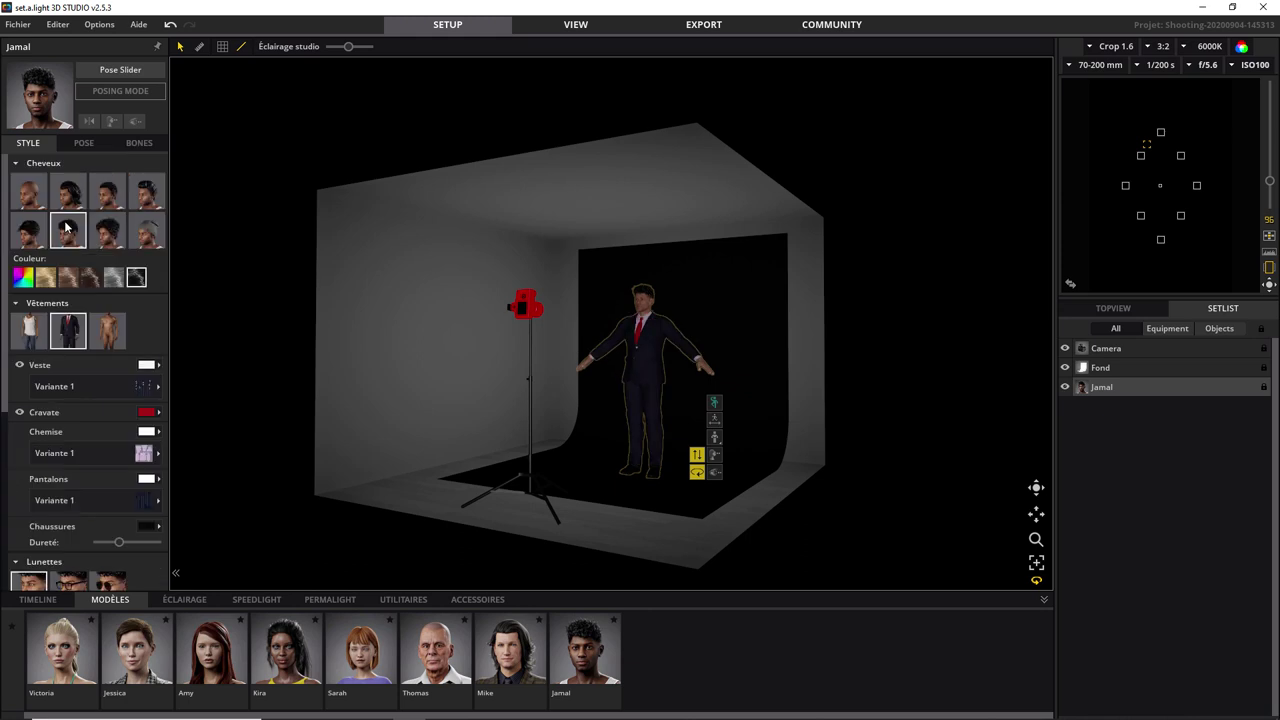
left_click(33, 332)
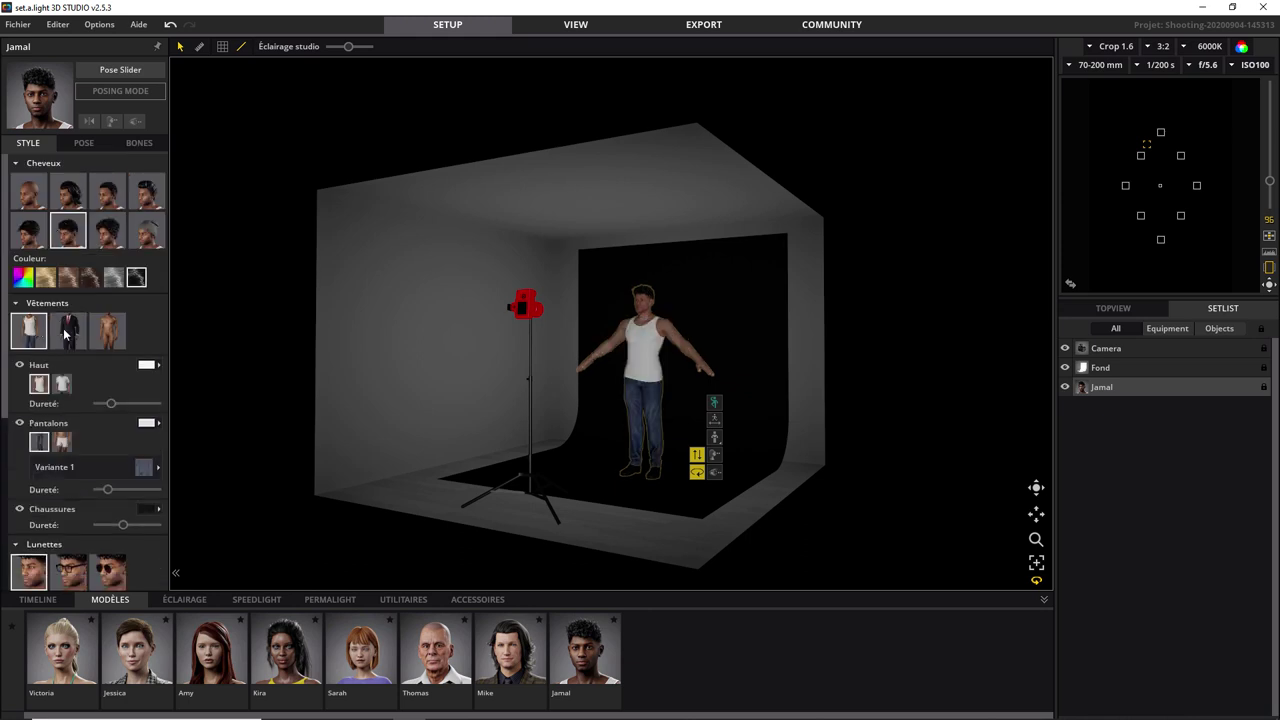
left_click(70, 334)
left_click(40, 366)
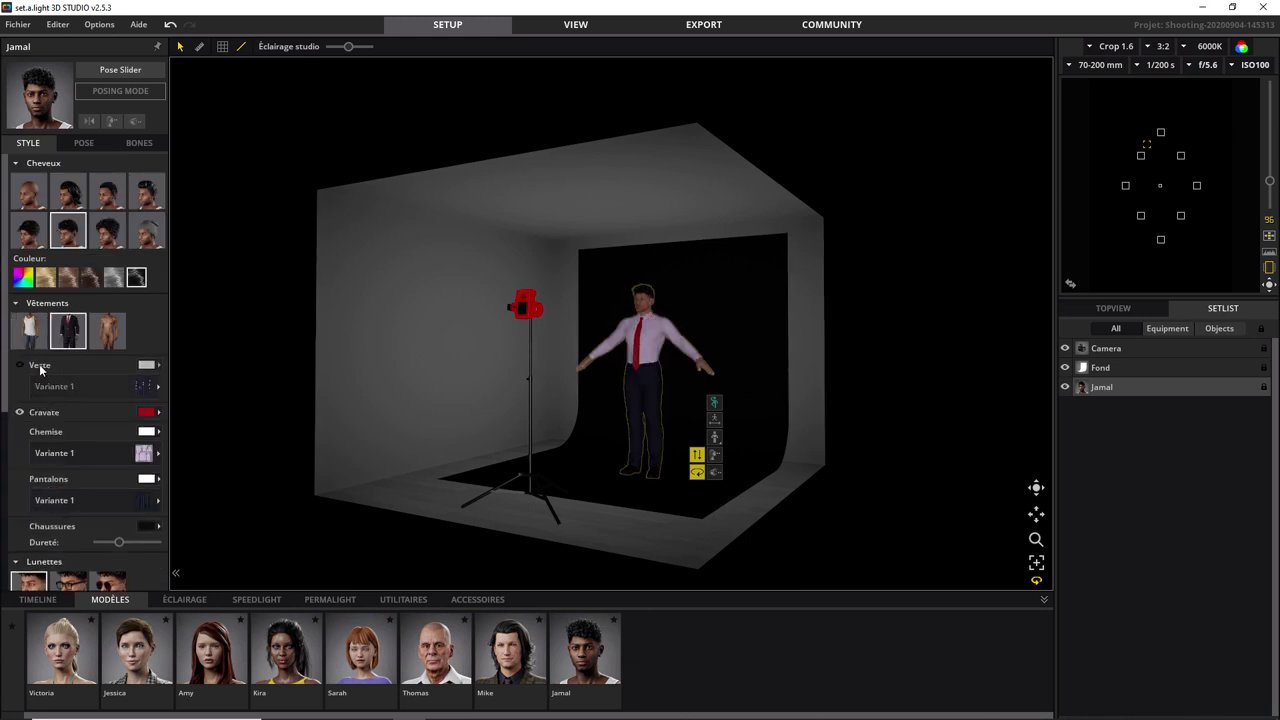
left_click(40, 413)
Step: Replace Jamal with the Jessica model in the studio centre and browse her Style options
key("Delete")
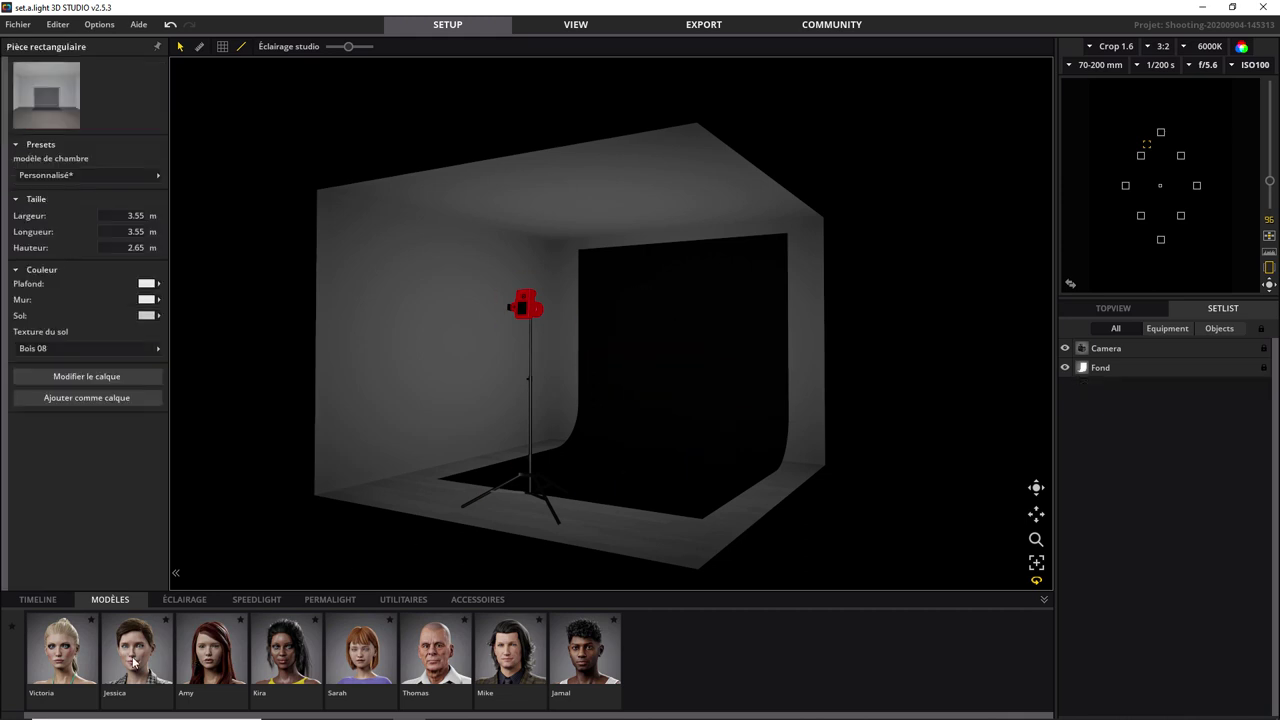
left_click_drag(135, 650, 677, 360)
left_click_drag(650, 420, 652, 420)
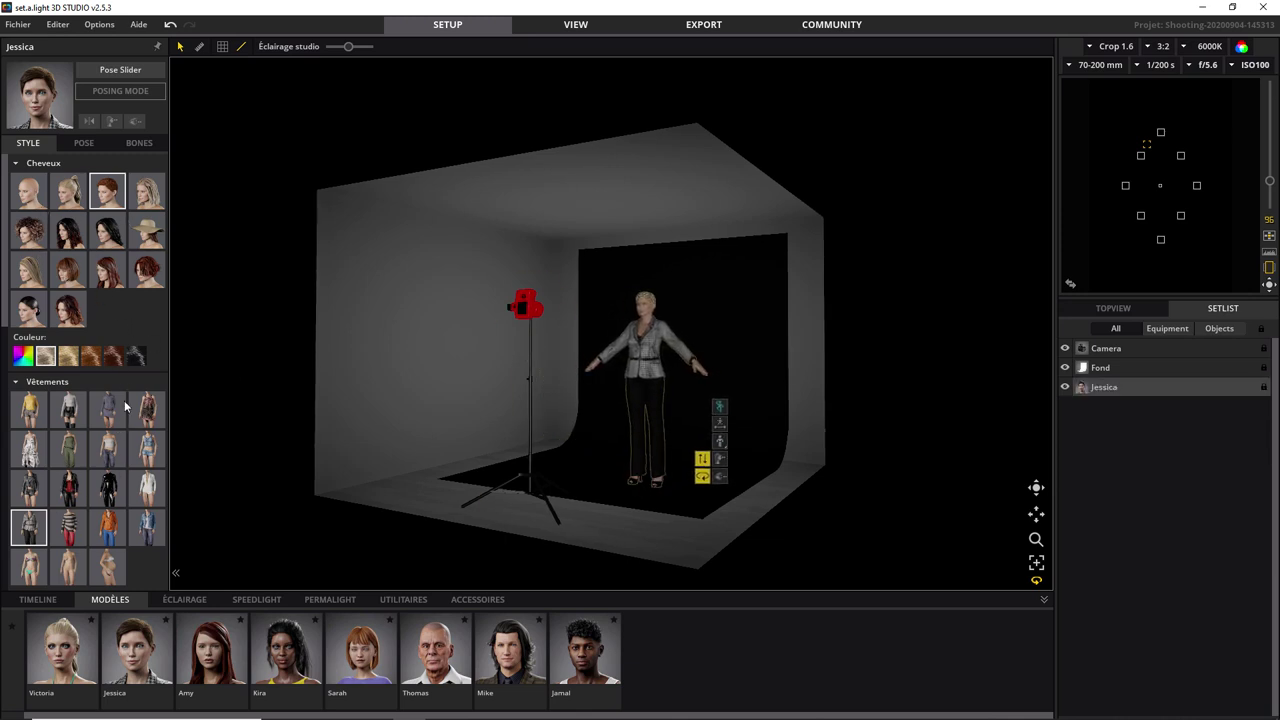
scroll(124, 405, "down", 2)
scroll(124, 405, "down", 2)
scroll(61, 348, "down", 2)
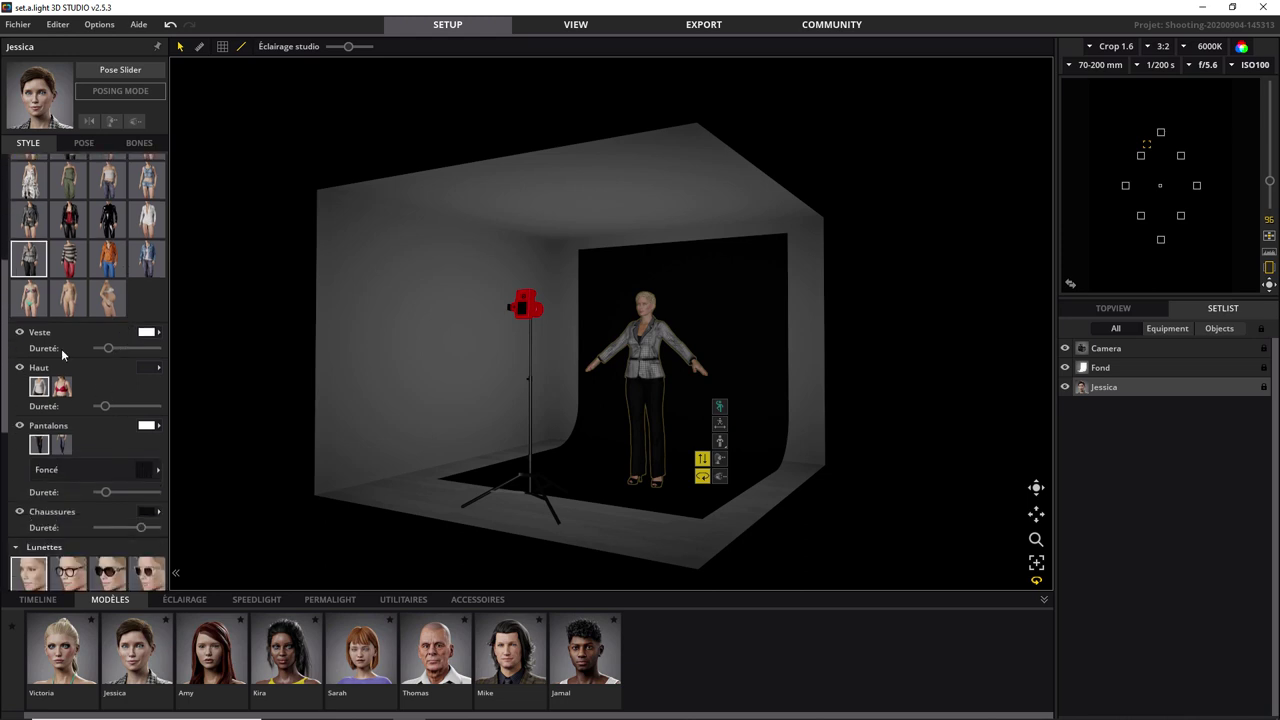
scroll(90, 323, "up", 2)
scroll(93, 313, "up", 1)
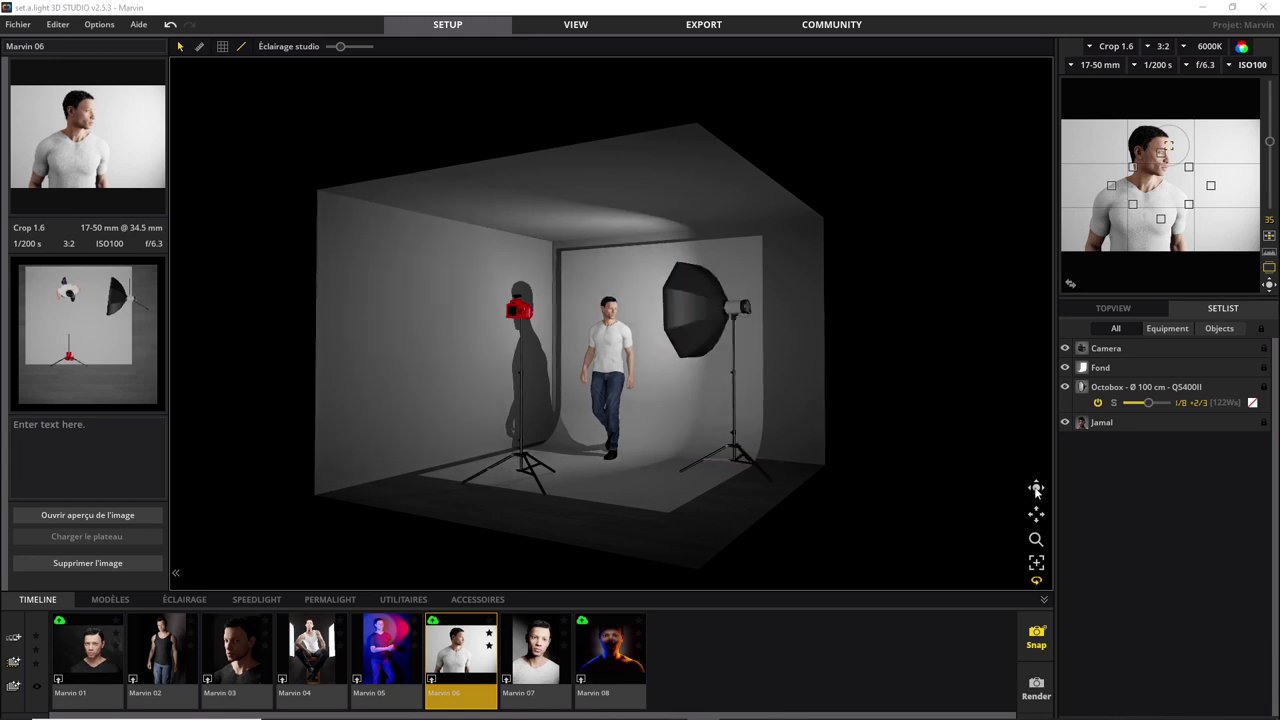
Step: Orbit around the Marvin 06 set from side and low angles, then select the octobox light
mouse_move(1036, 490)
left_mouse_down()
mouse_move(1117, 492)
mouse_move(1088, 505)
mouse_move(895, 480)
mouse_move(897, 543)
mouse_move(1046, 543)
mouse_move(1072, 484)
mouse_move(918, 518)
mouse_move(728, 584)
mouse_move(706, 622)
mouse_move(742, 647)
mouse_move(843, 626)
mouse_move(829, 597)
mouse_move(816, 631)
mouse_move(864, 615)
mouse_move(839, 596)
left_mouse_up()
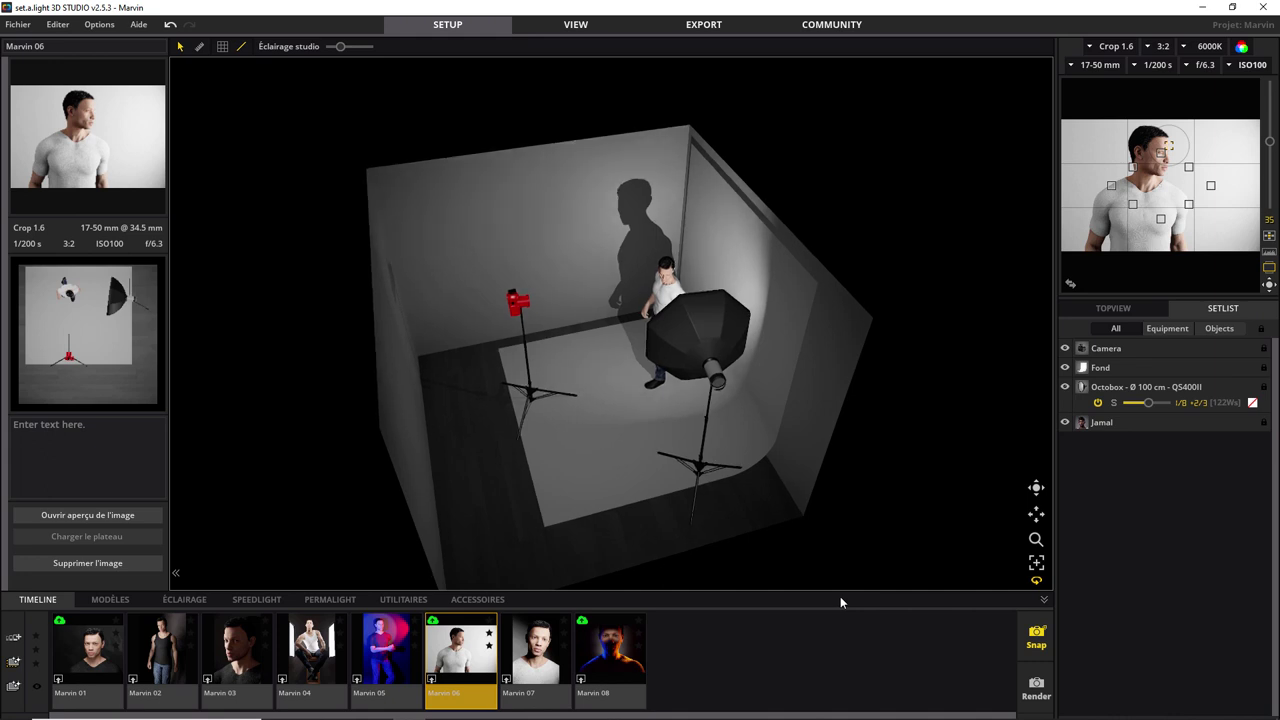
mouse_move(840, 596)
right_mouse_down()
mouse_move(904, 447)
mouse_move(916, 502)
mouse_move(851, 530)
mouse_move(791, 518)
mouse_move(813, 512)
right_mouse_up()
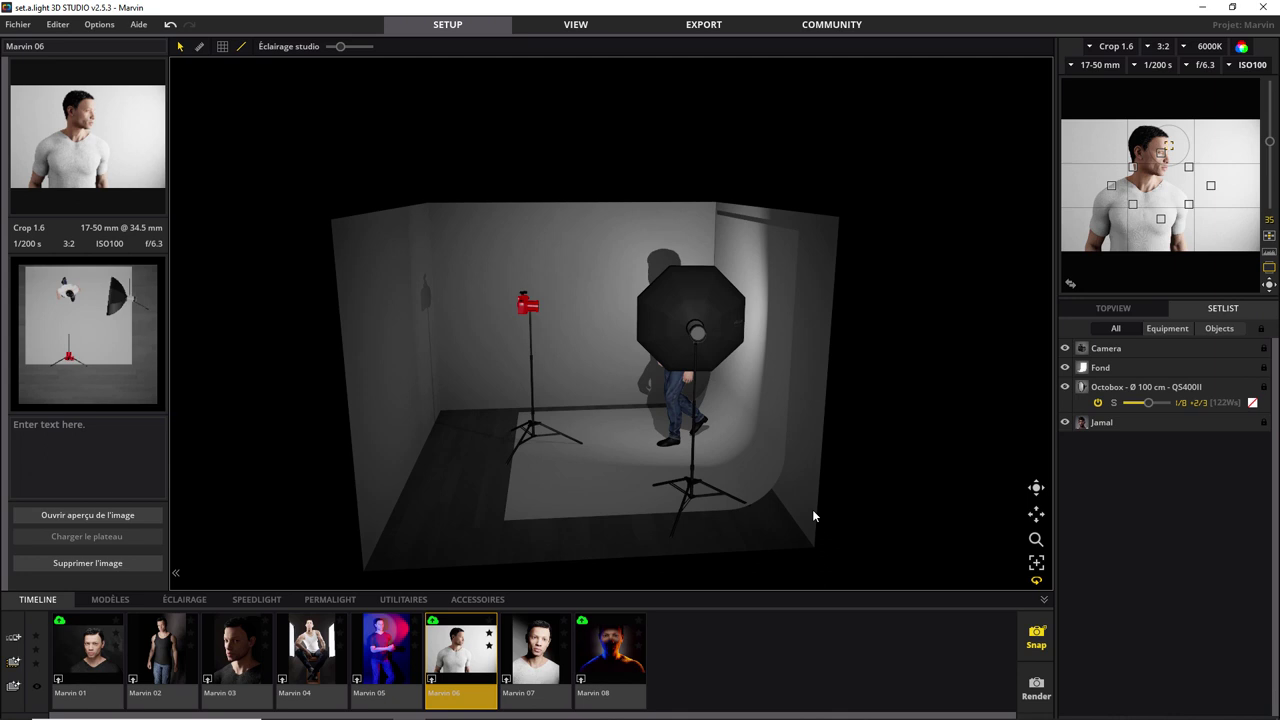
mouse_move(813, 511)
right_mouse_down()
mouse_move(828, 536)
mouse_move(777, 575)
mouse_move(829, 584)
mouse_move(950, 466)
mouse_move(927, 562)
mouse_move(740, 563)
mouse_move(788, 581)
right_mouse_up()
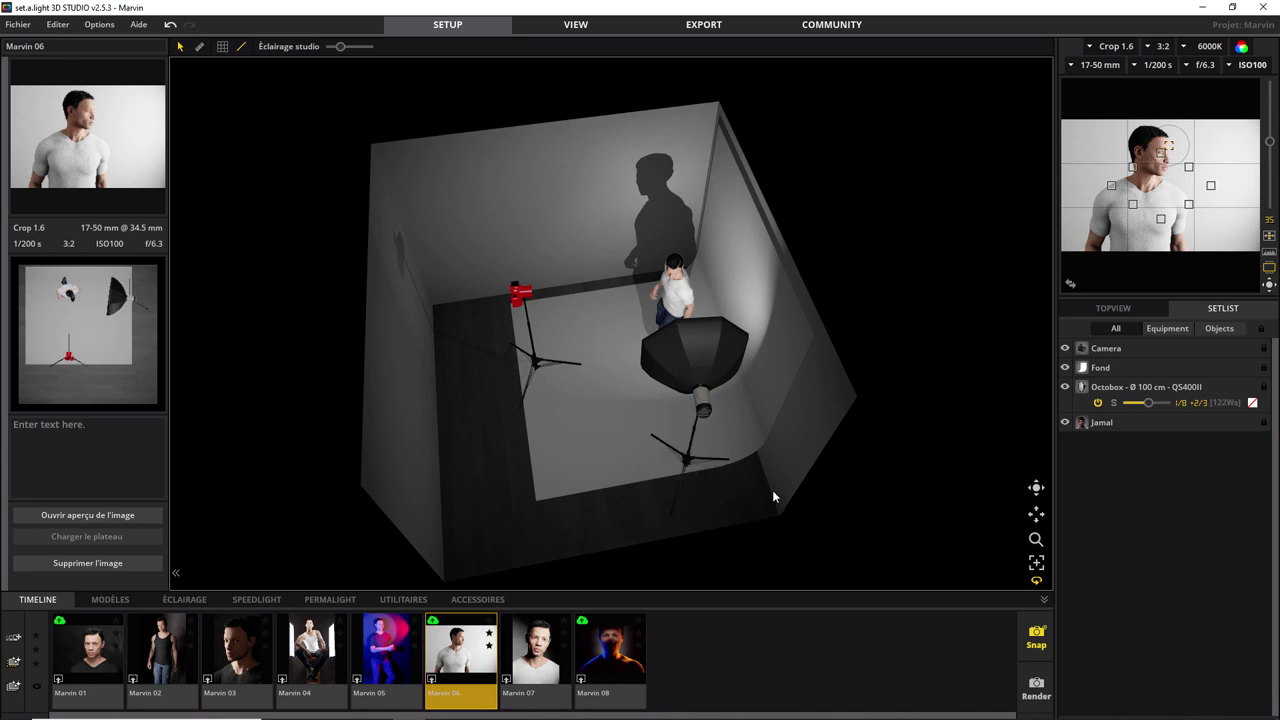
left_click(699, 362)
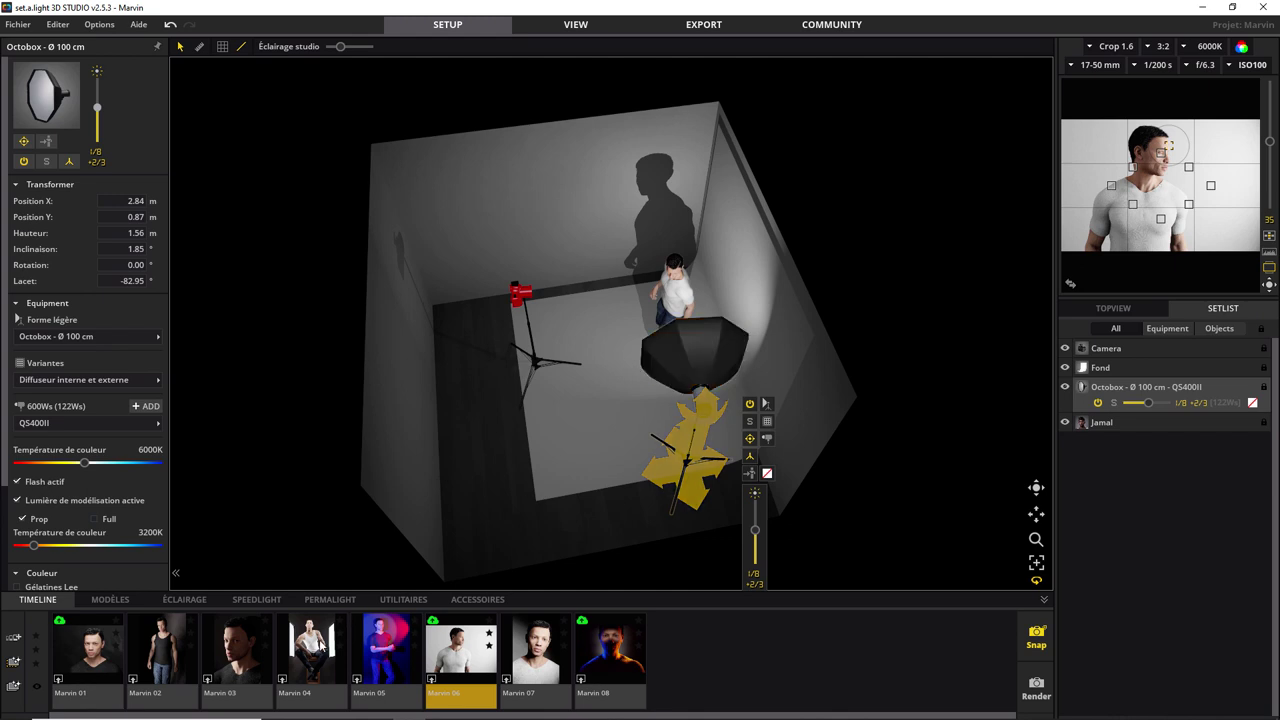
Step: Load the Marvin 08 saved shot, orbit around it, deselect, and return to the front view
left_click(619, 655)
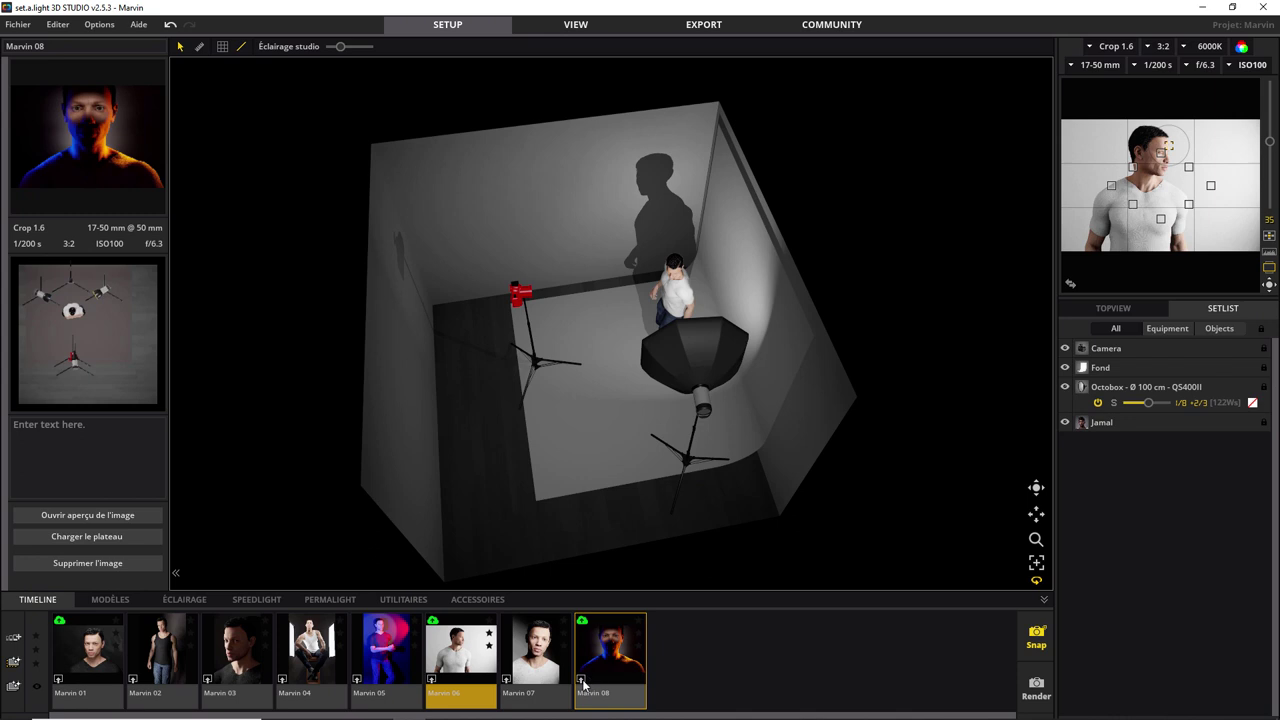
double_click(588, 685)
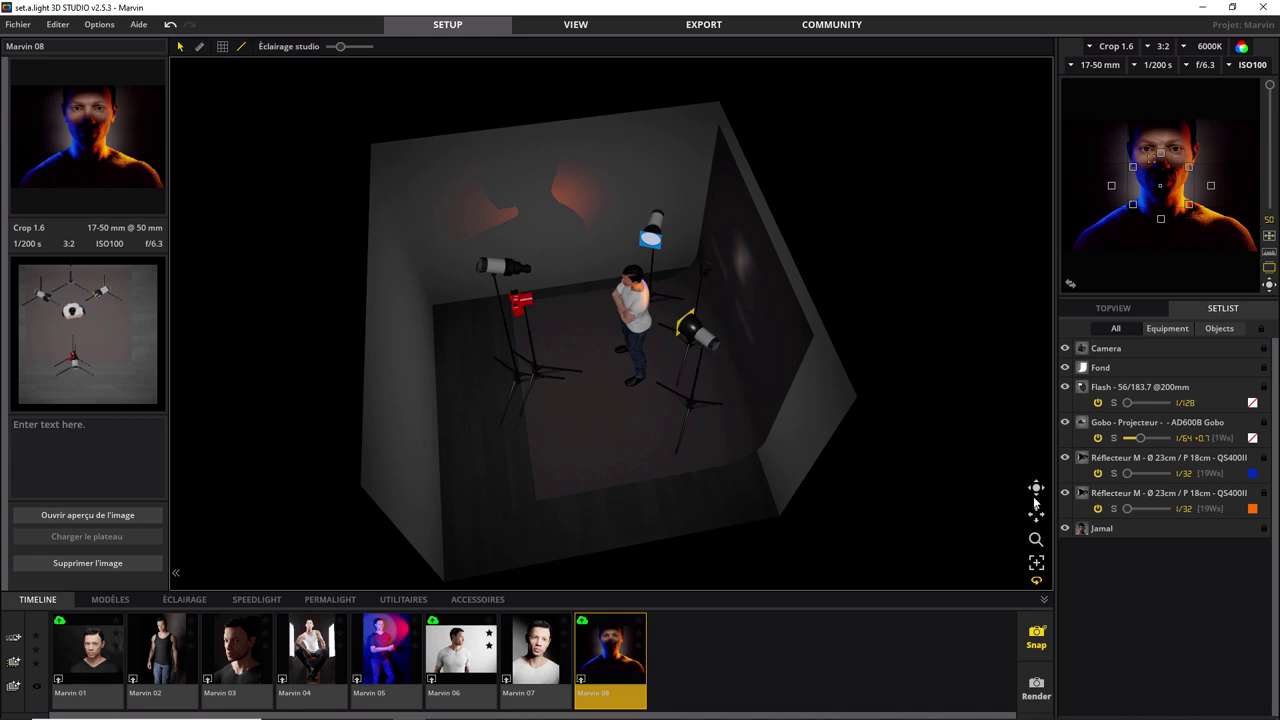
left_click_drag(1036, 488, 708, 298)
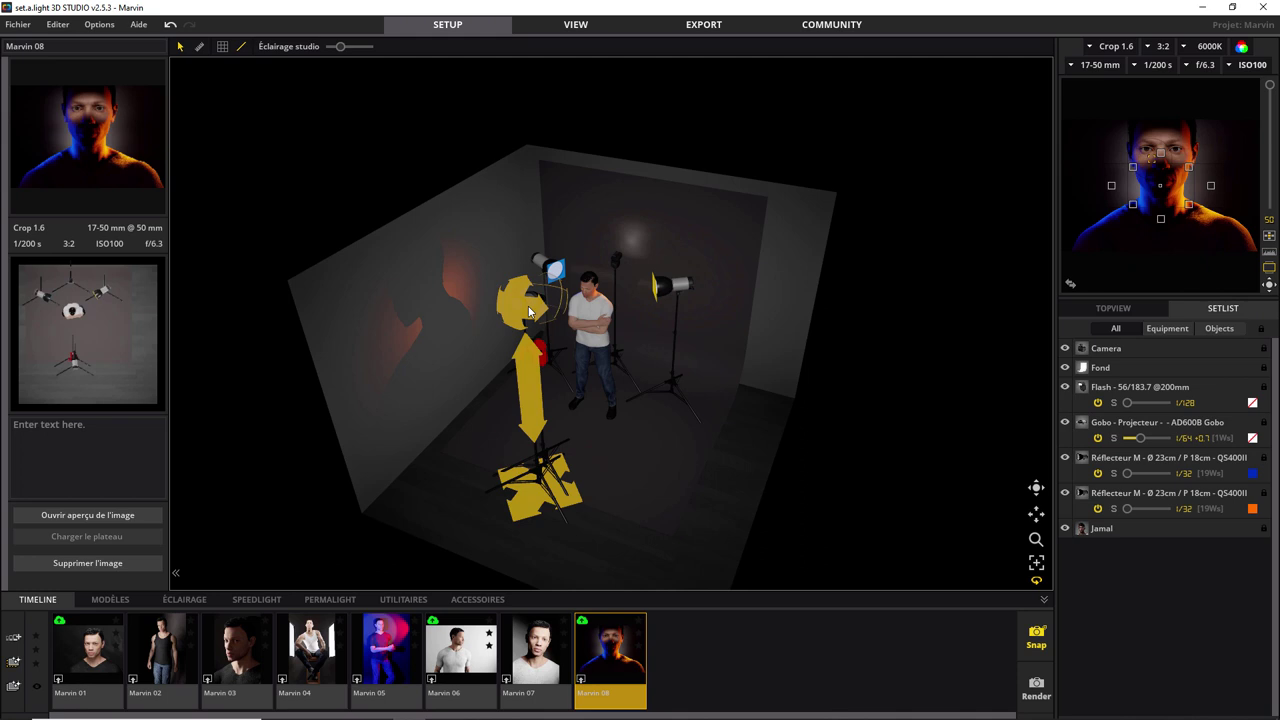
left_click(508, 232)
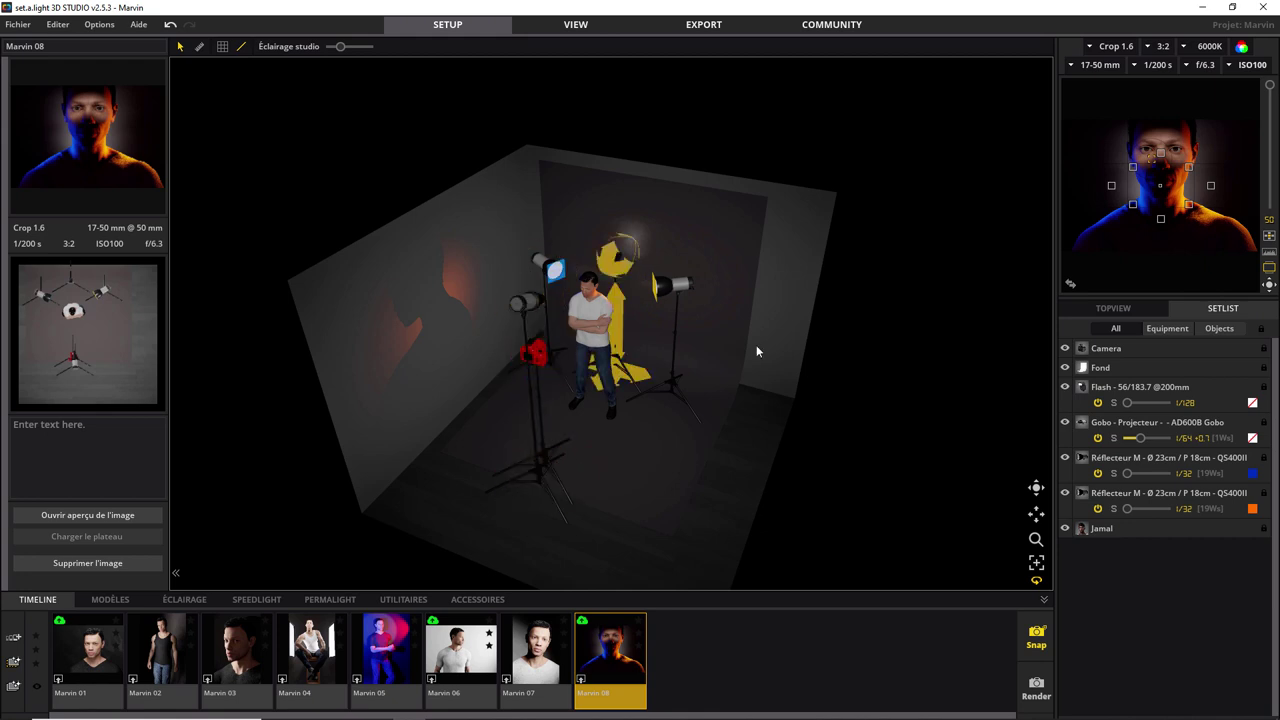
left_click_drag(1037, 490, 798, 337)
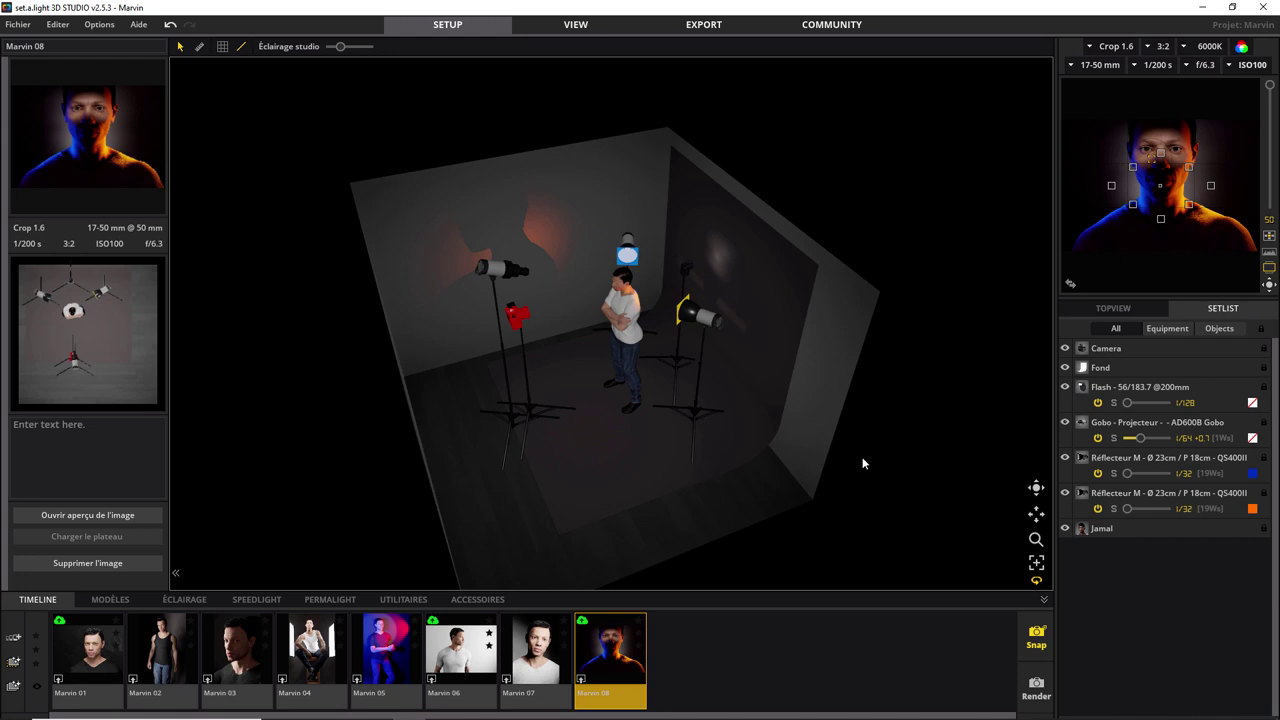
left_click(1038, 490)
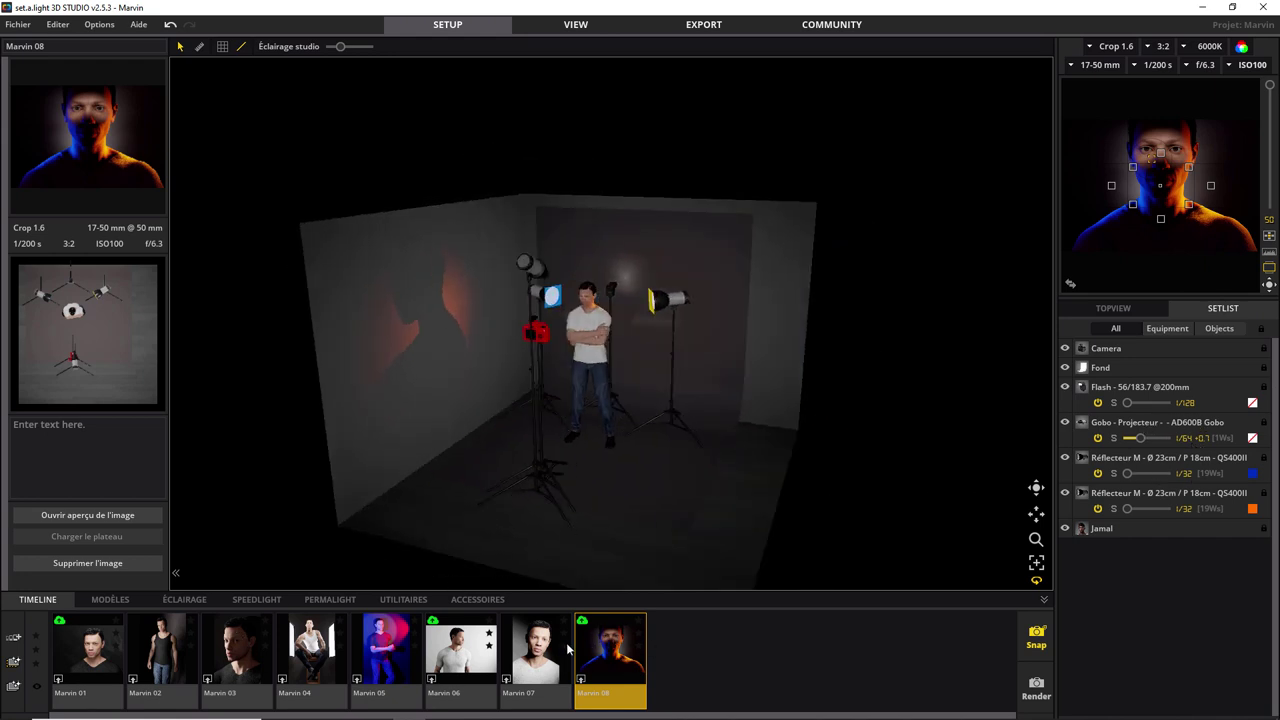
Step: In the VIEW tab, step through the Marvin 01, 03, 04 and 06 renders
left_click(581, 26)
mouse_move(626, 364)
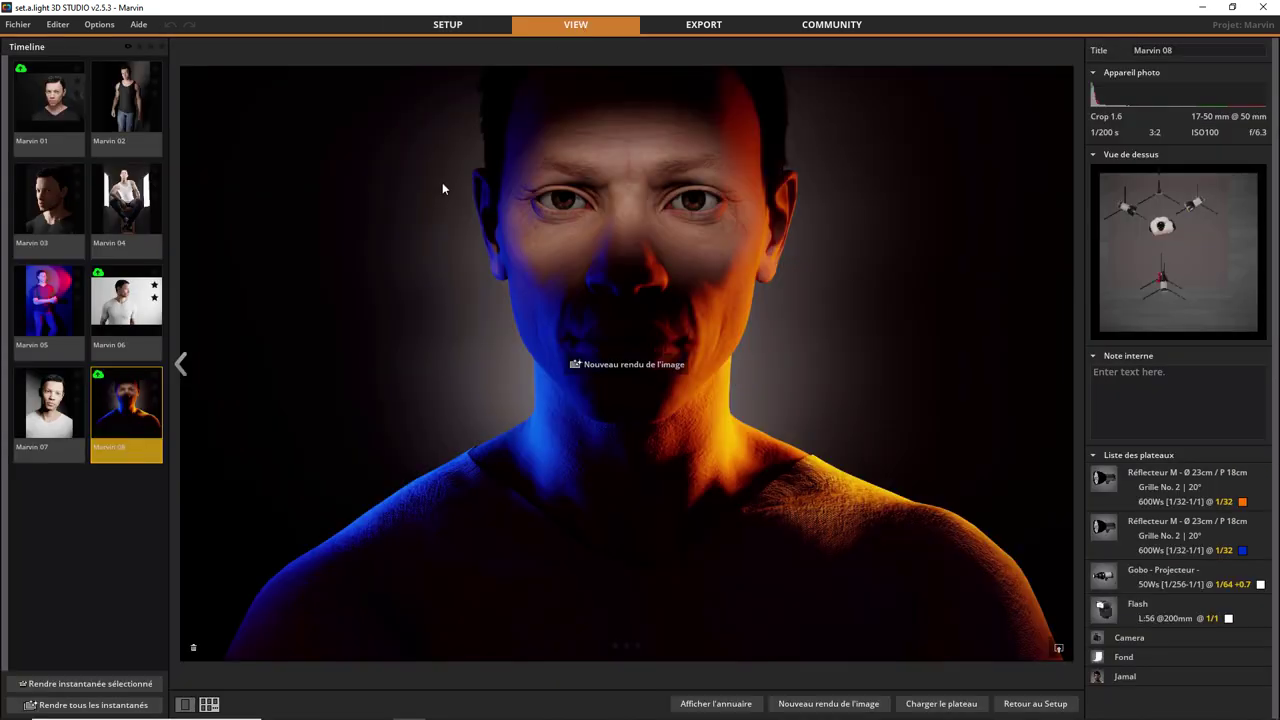
left_click(68, 108)
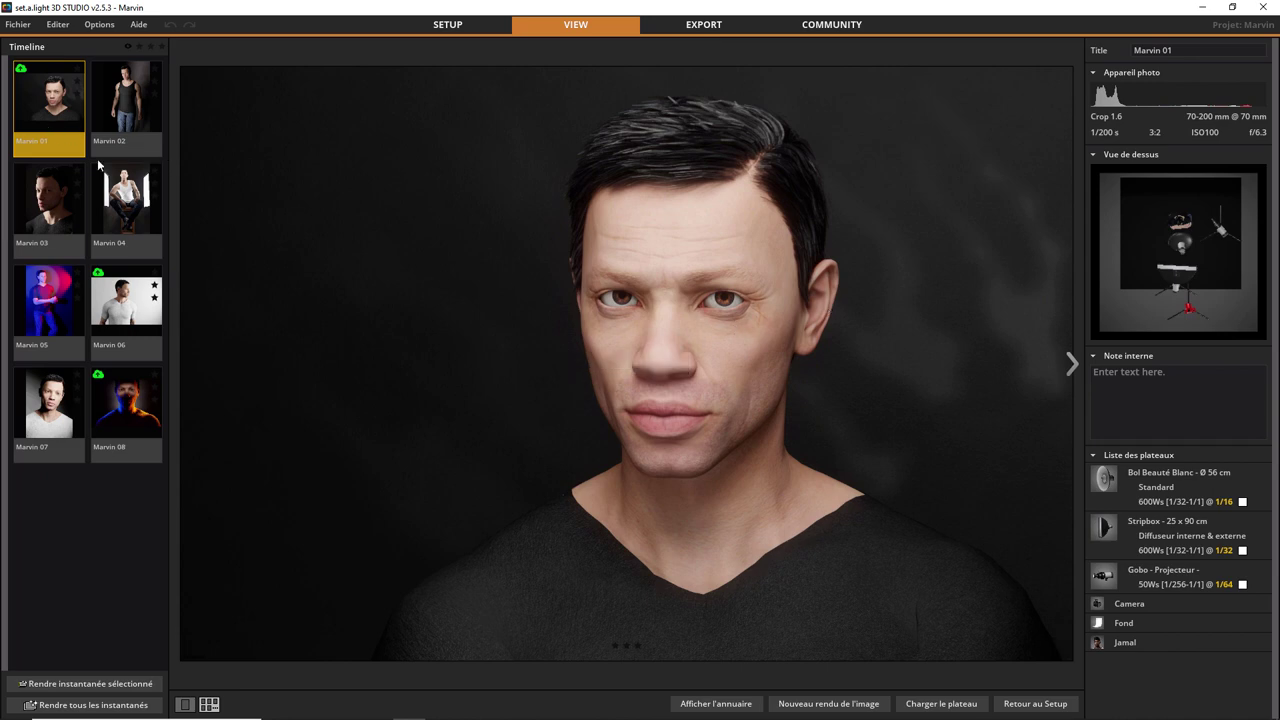
left_click(64, 200)
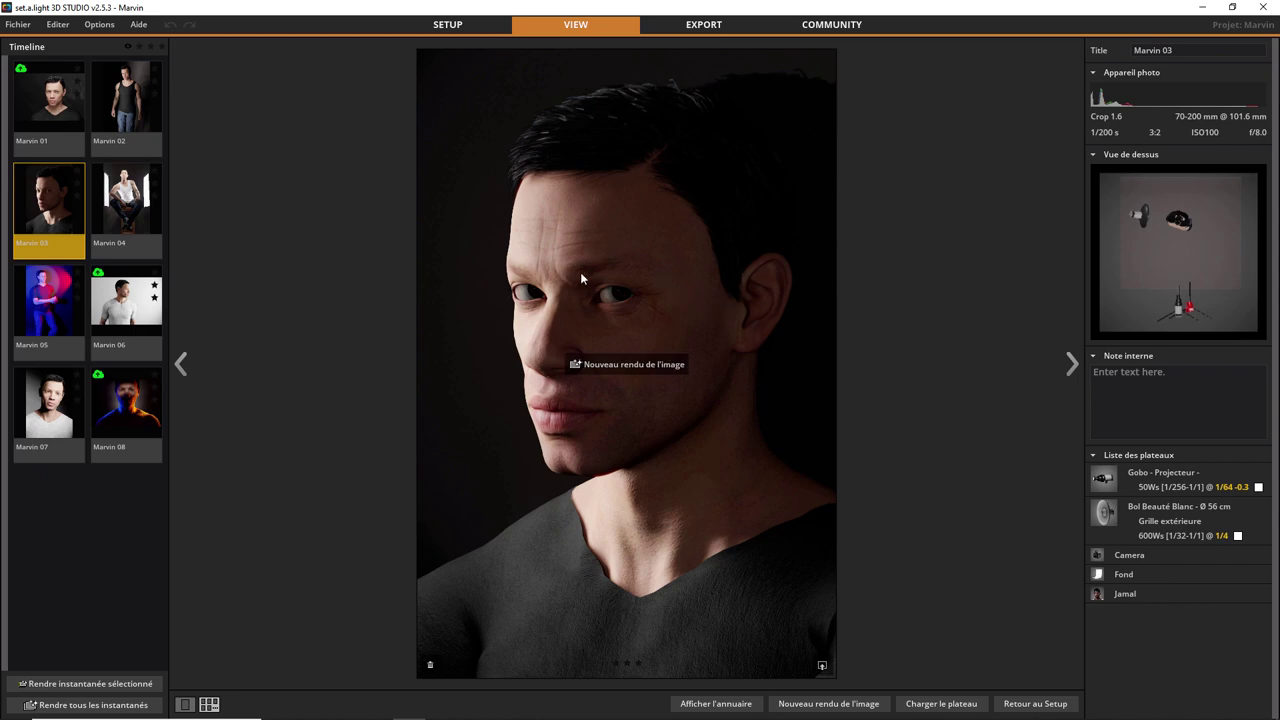
mouse_move(626, 364)
left_click(141, 214)
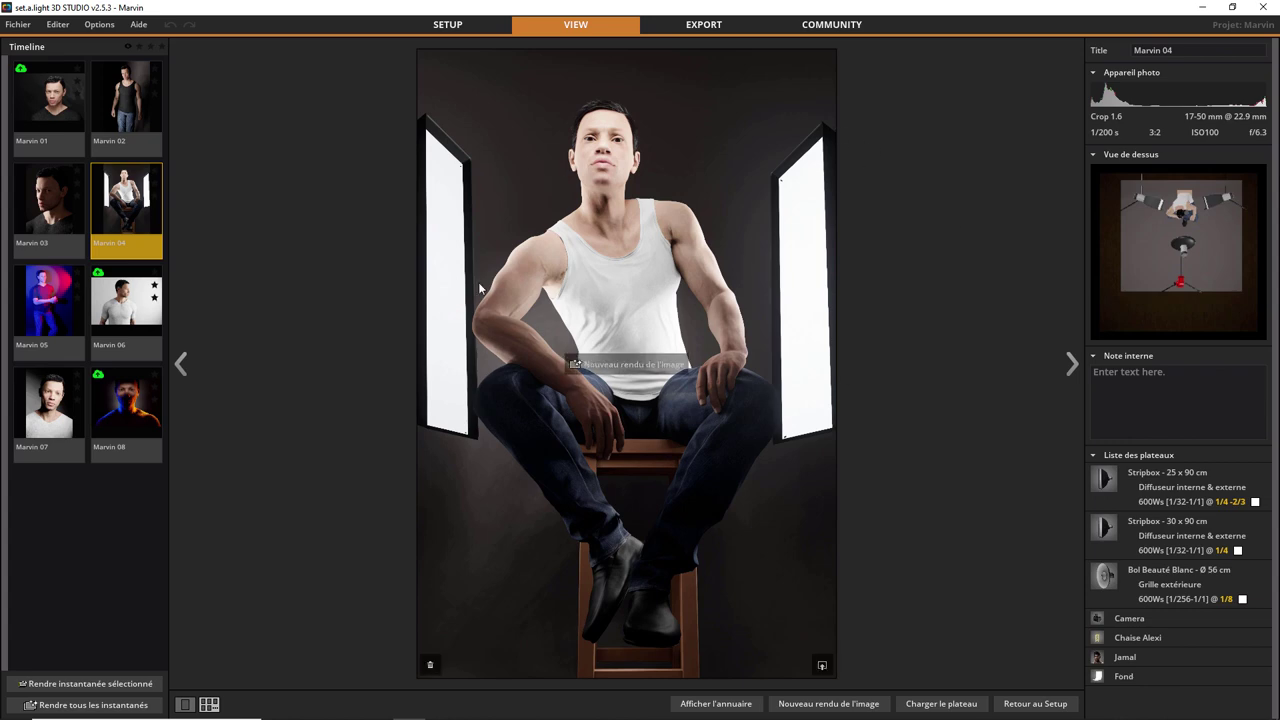
left_click(112, 305)
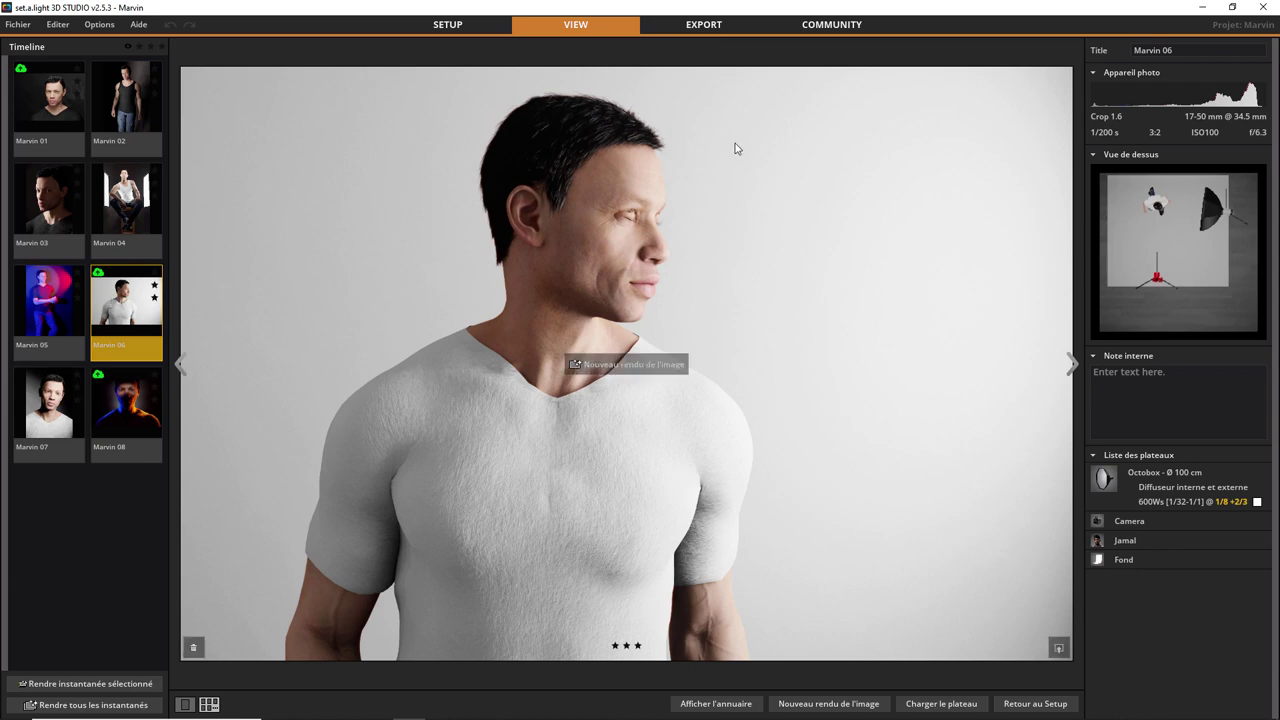
Step: Show the Marvin 06 EXPORT sheet and make its title editable
left_click(717, 25)
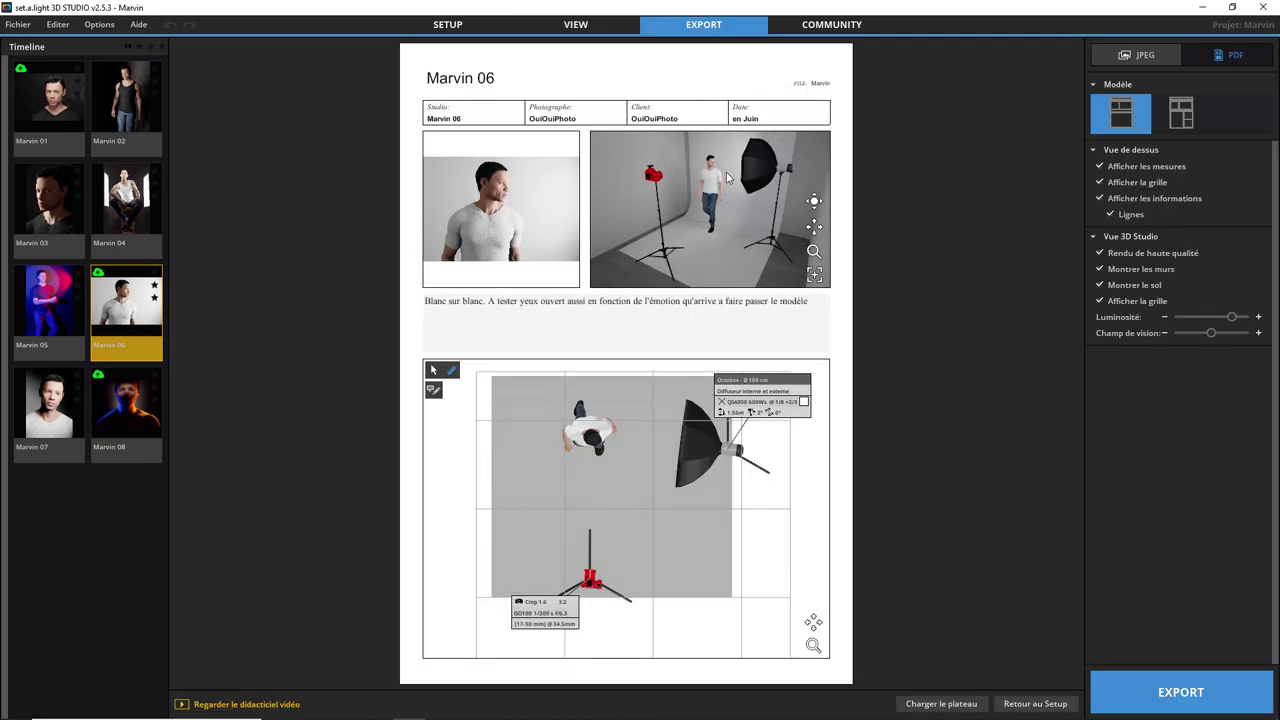
left_click(485, 84)
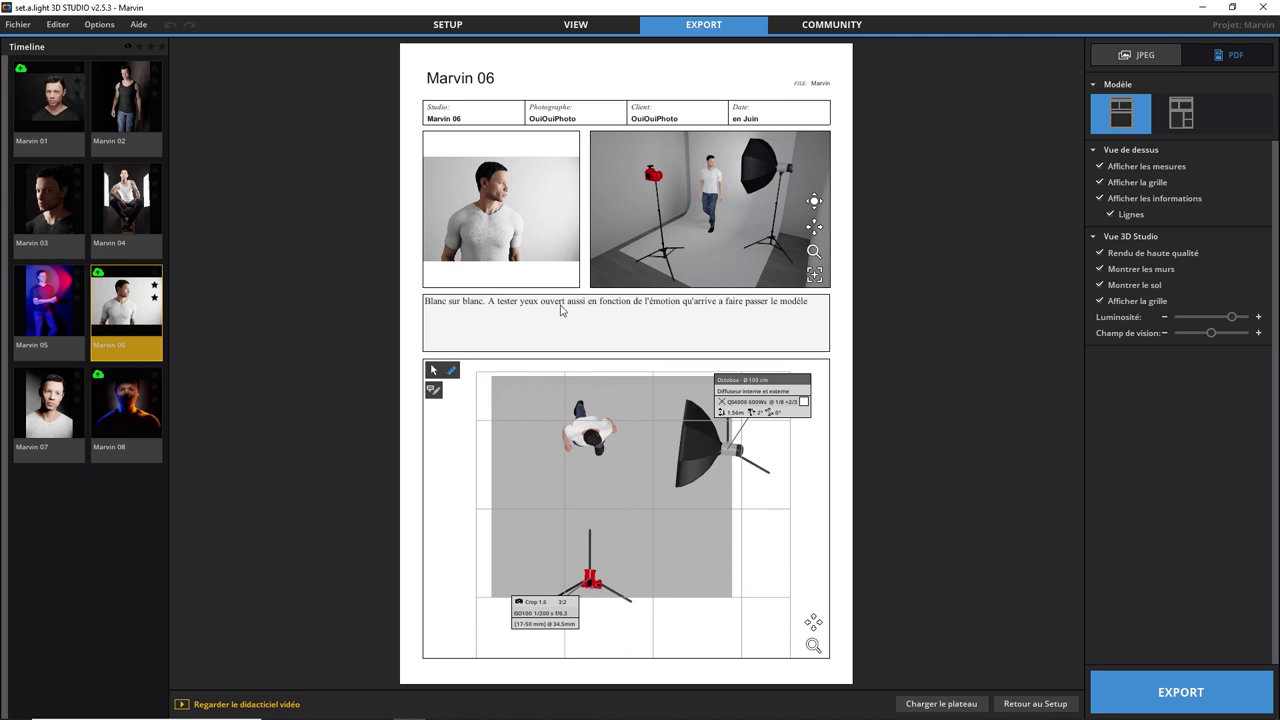
Step: Load the Marvin 08 render into the export sheet from the Timeline thumbnail
left_click(146, 410)
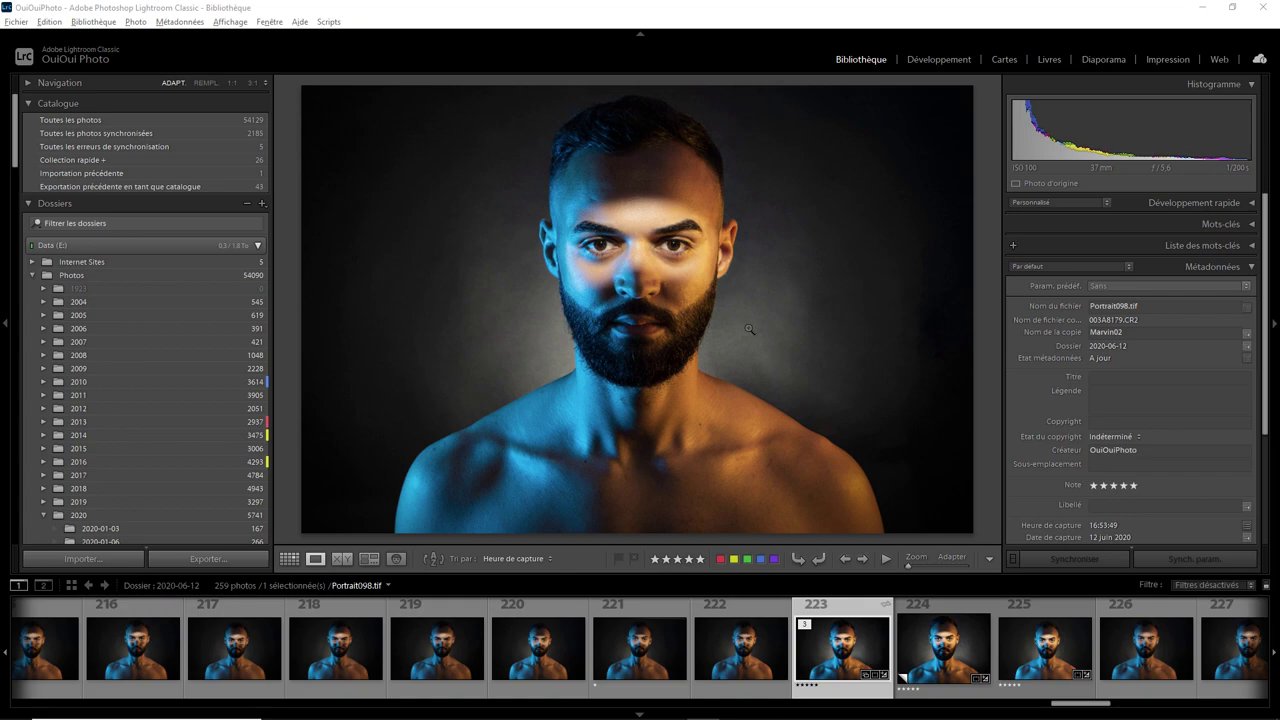
Step: Zoom to 1:1 twice on the split-lit portrait's beard and background, then back out
left_click(749, 328)
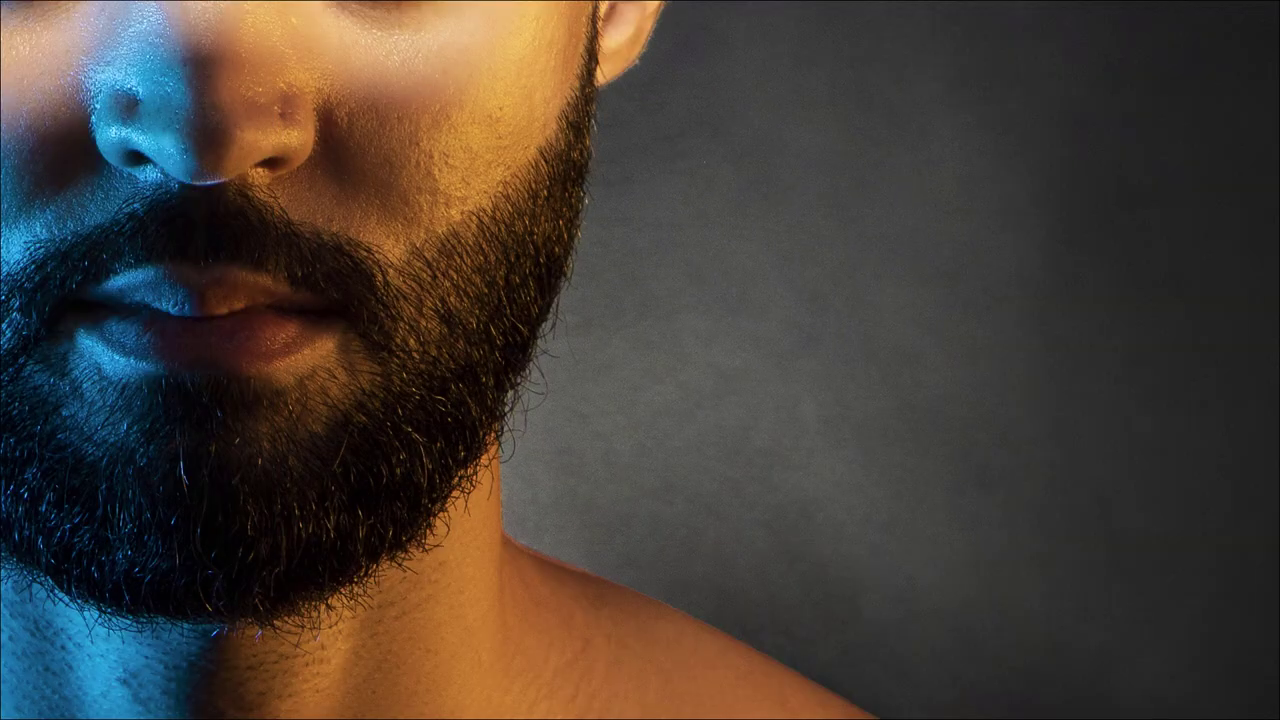
left_click(543, 346)
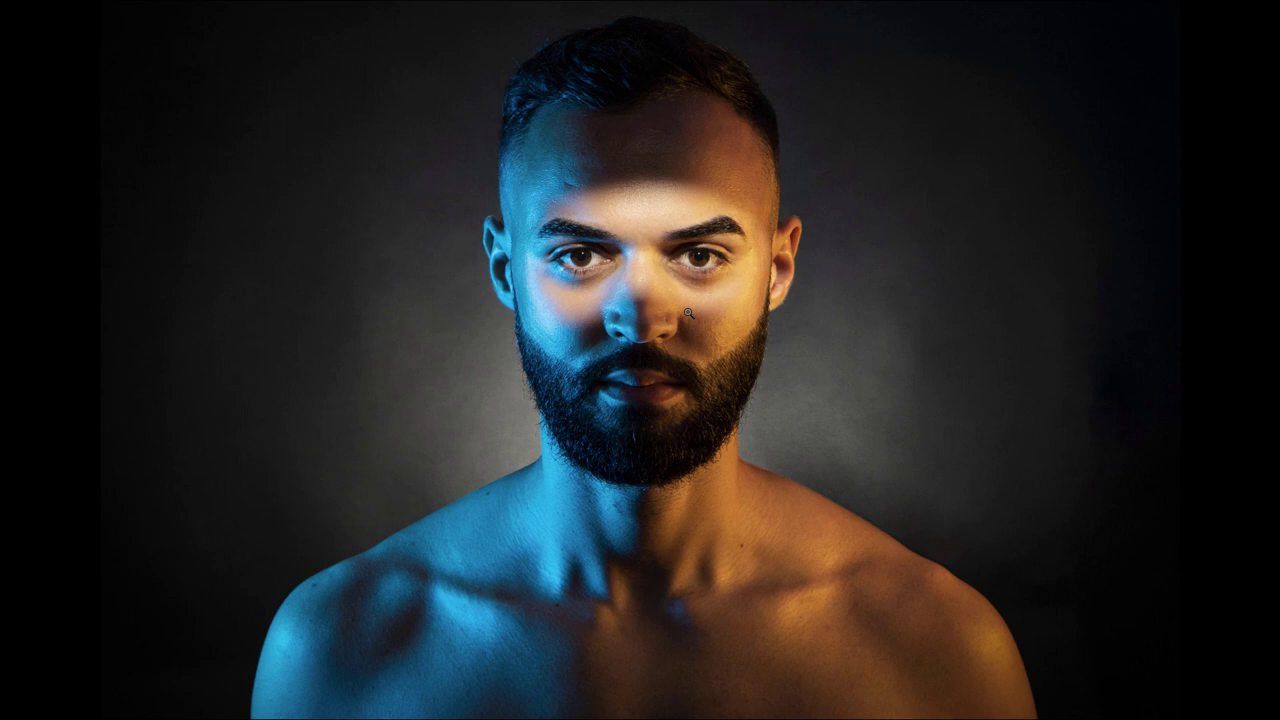
left_click(792, 410)
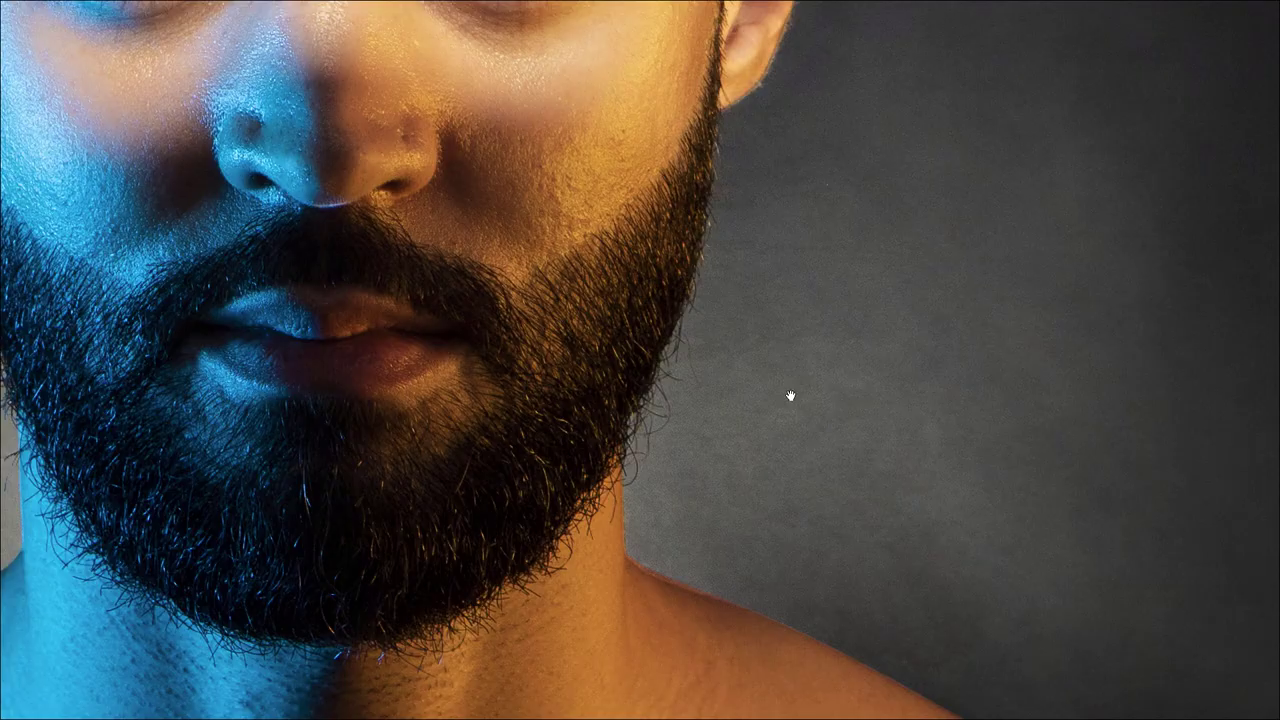
left_click(790, 396)
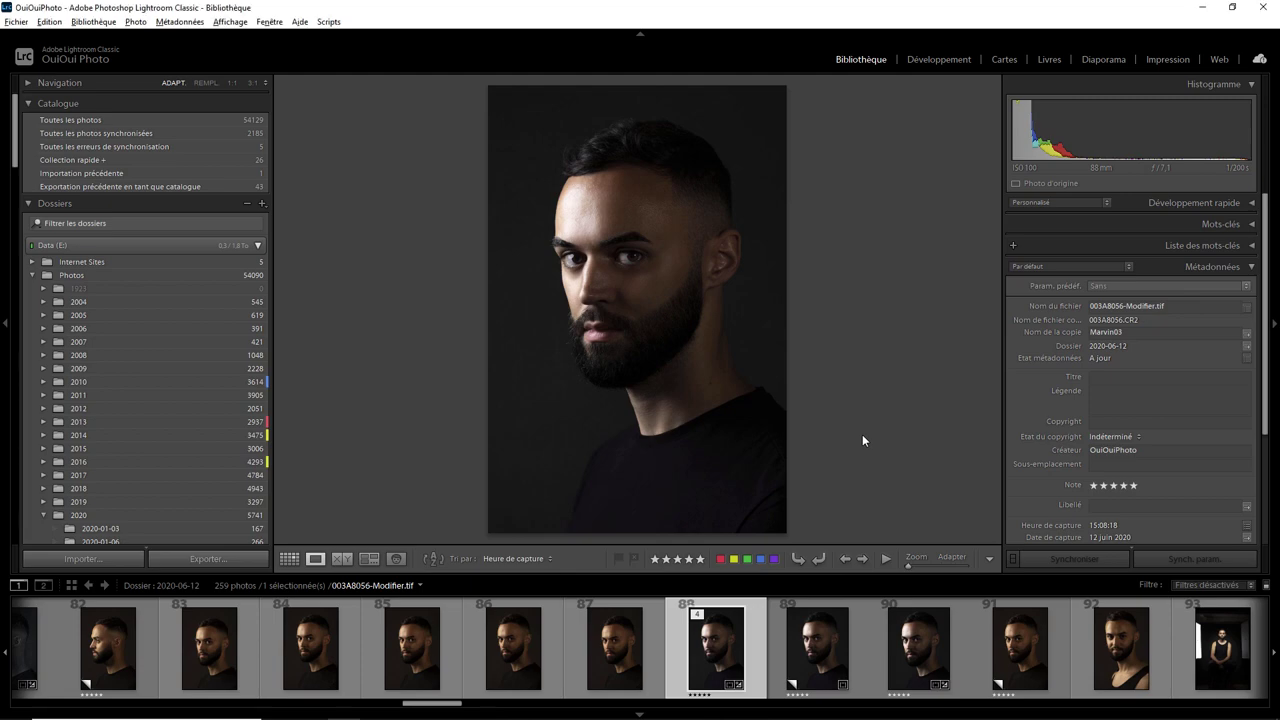
Step: Show 003A8056-Modifier.tif in full-screen preview on black
key("f")
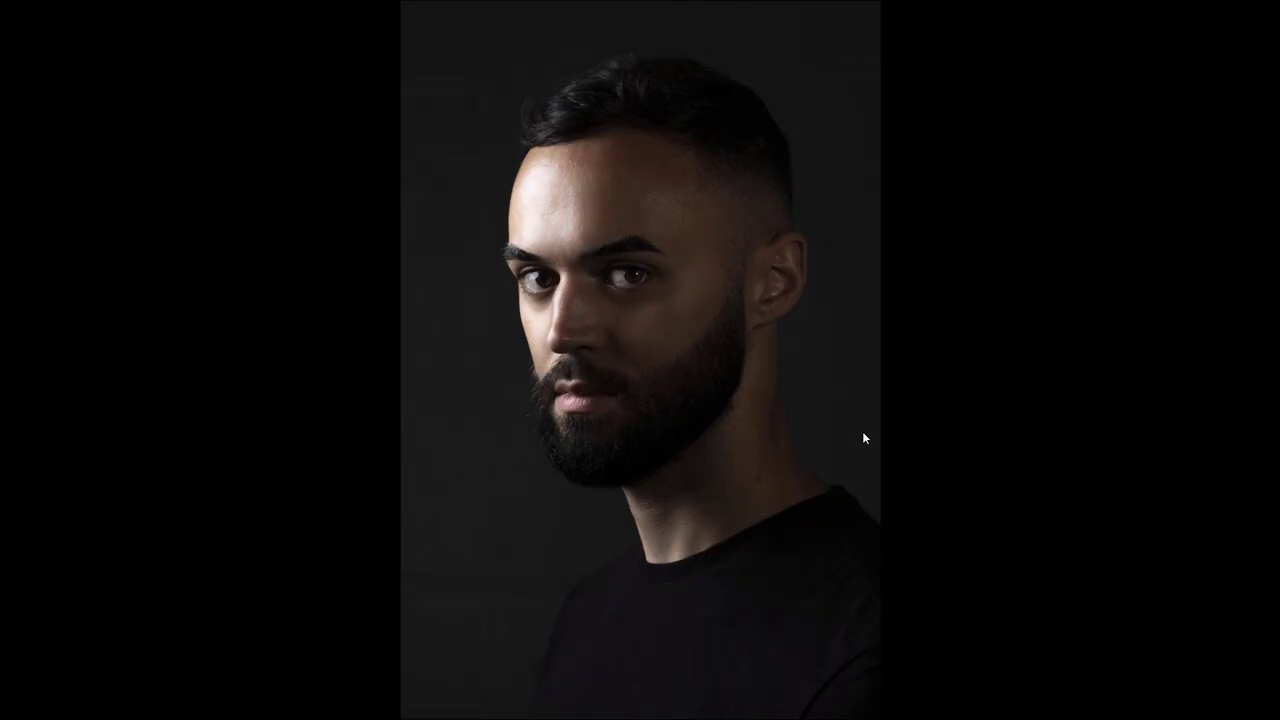